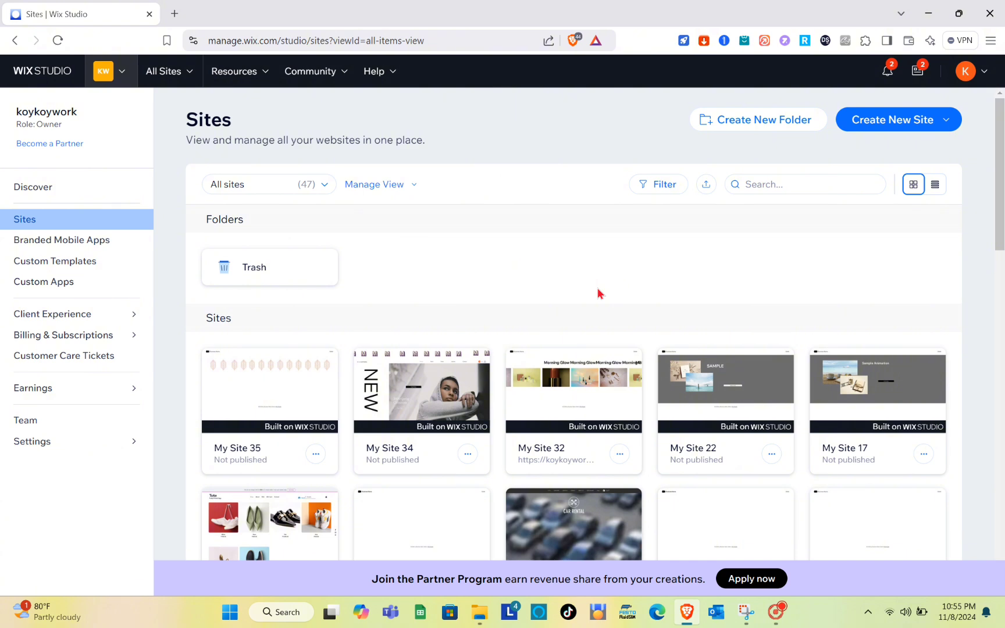
# Step: Look through the list of existing sites
pyautogui.scroll(-2, 599, 293)
pyautogui.scroll(2, 599, 291)
pyautogui.scroll(-4, 625, 269)
pyautogui.scroll(4, 625, 270)
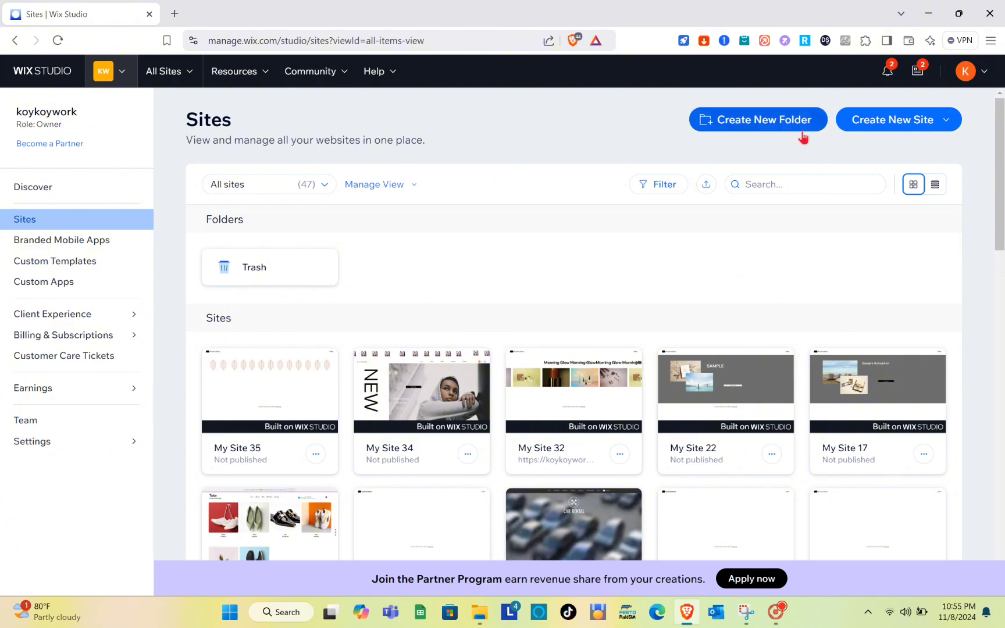
pyautogui.click(984, 86)
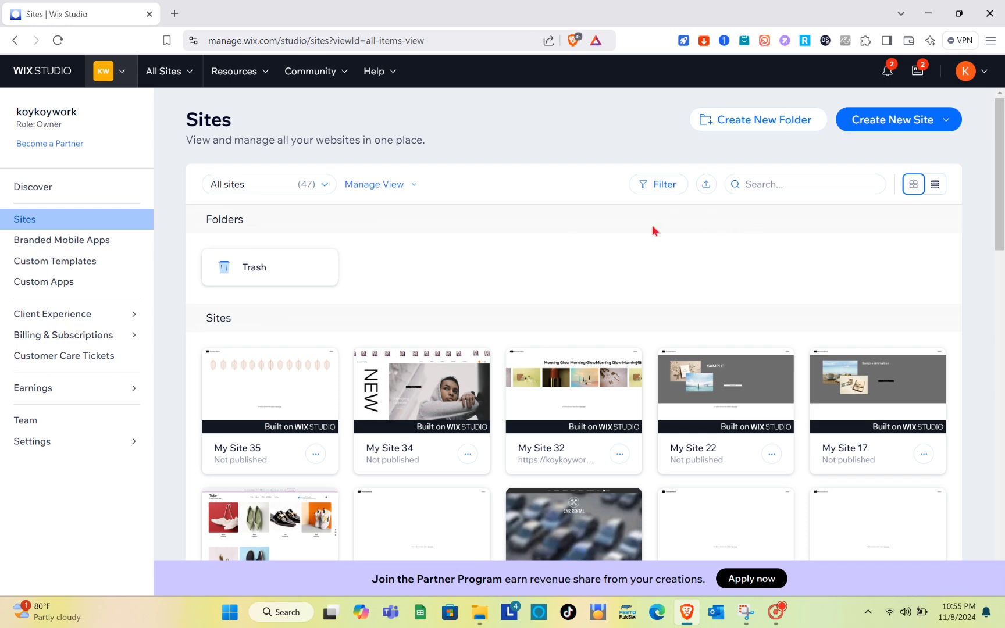
pyautogui.scroll(-5, 415, 309)
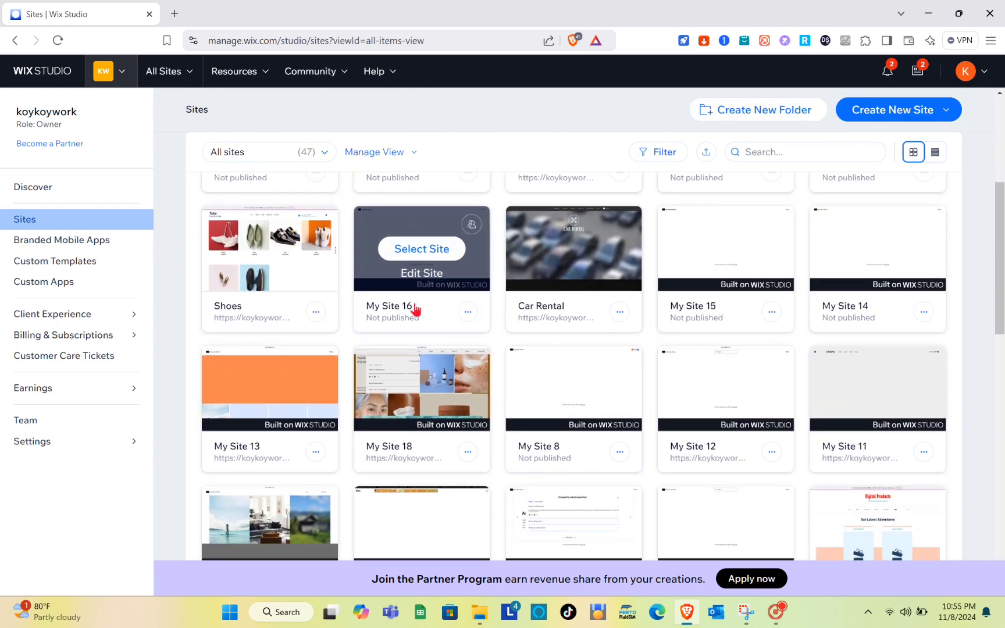
pyautogui.scroll(2, 415, 309)
pyautogui.scroll(-1, 575, 325)
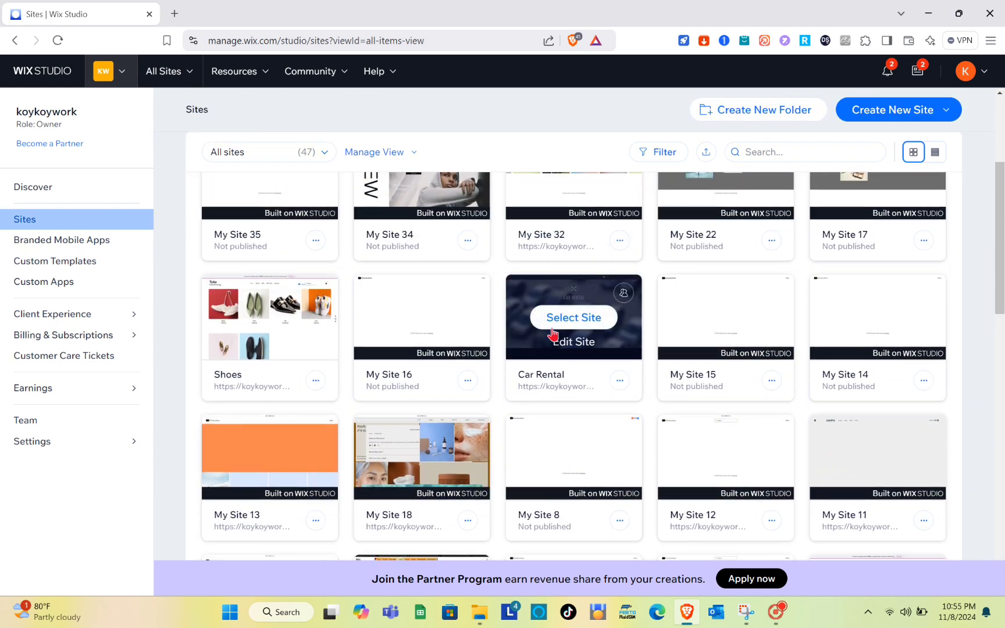
pyautogui.scroll(4, 552, 333)
pyautogui.scroll(-5, 552, 333)
pyautogui.scroll(5, 554, 269)
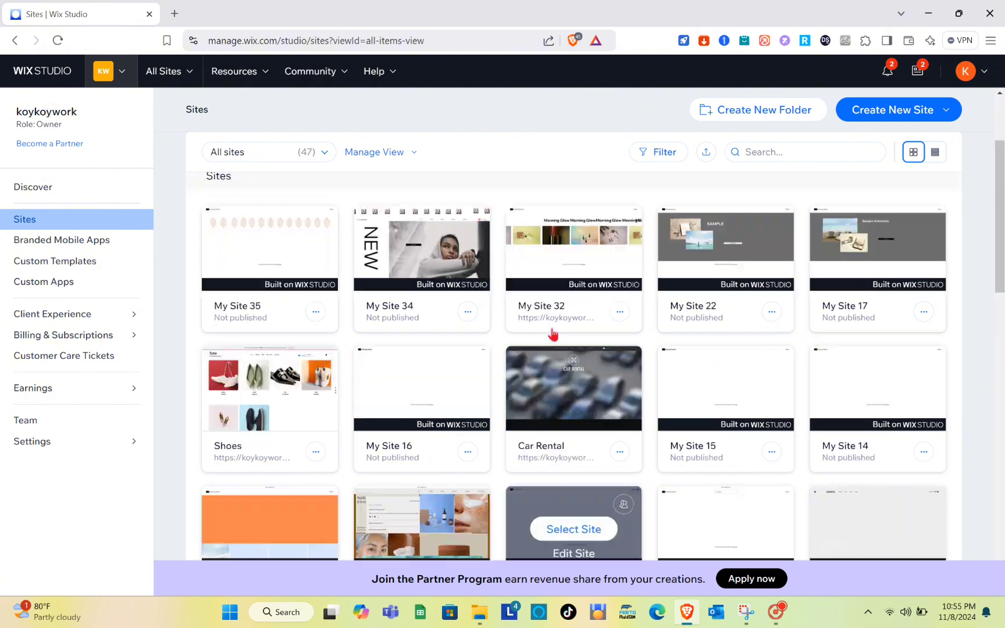
pyautogui.click(949, 125)
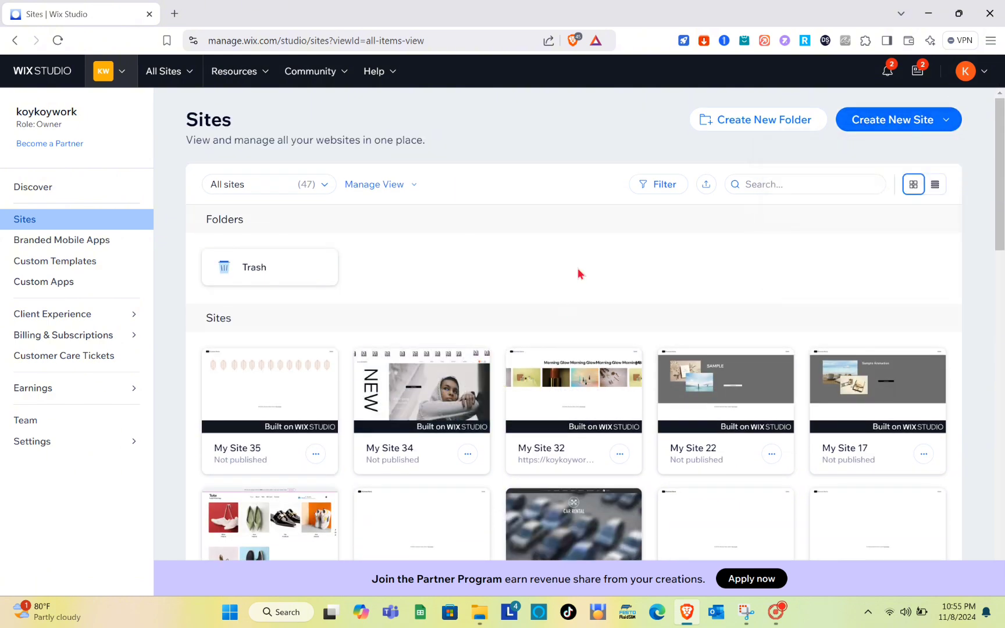
# Step: Open My Site 10 from the sites list for editing
pyautogui.scroll(-4, 579, 274)
pyautogui.scroll(-5, 578, 273)
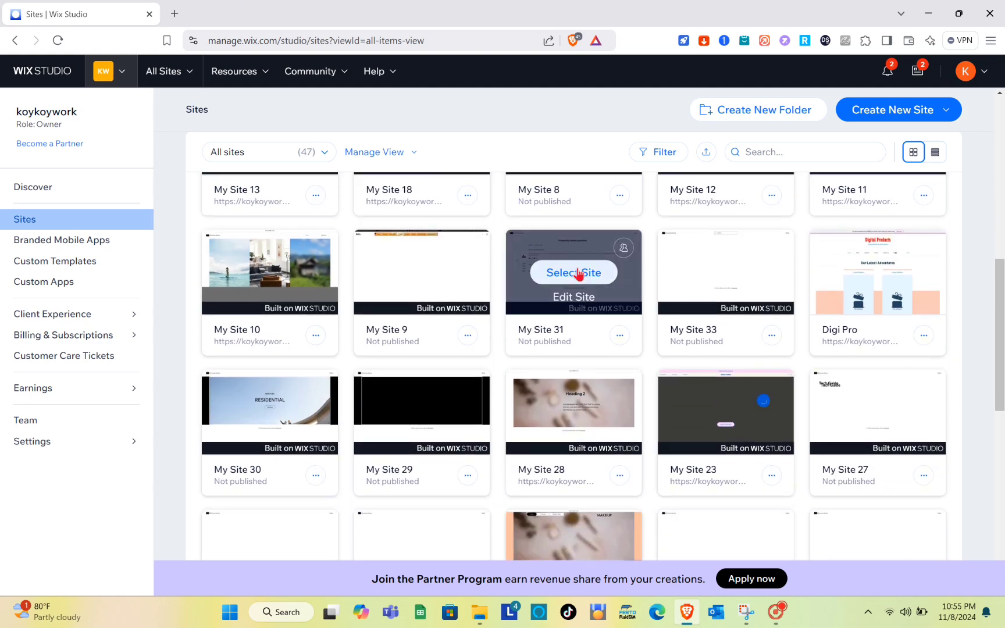
pyautogui.click(272, 301)
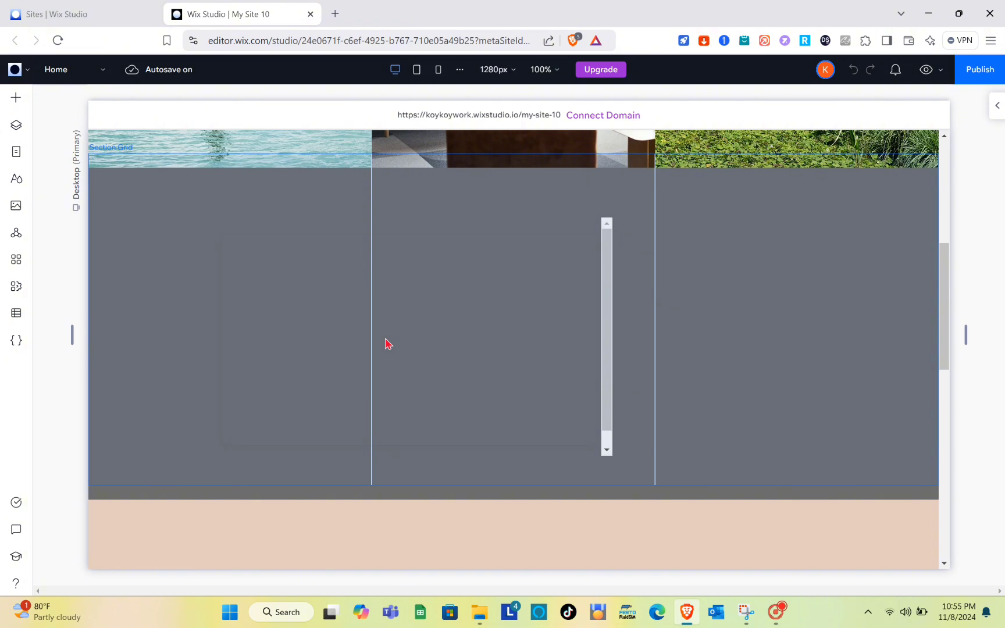
# Step: Select the empty beige section below the Sunsets slideshow and hide its properties to widen the canvas
pyautogui.scroll(-9, 588, 314)
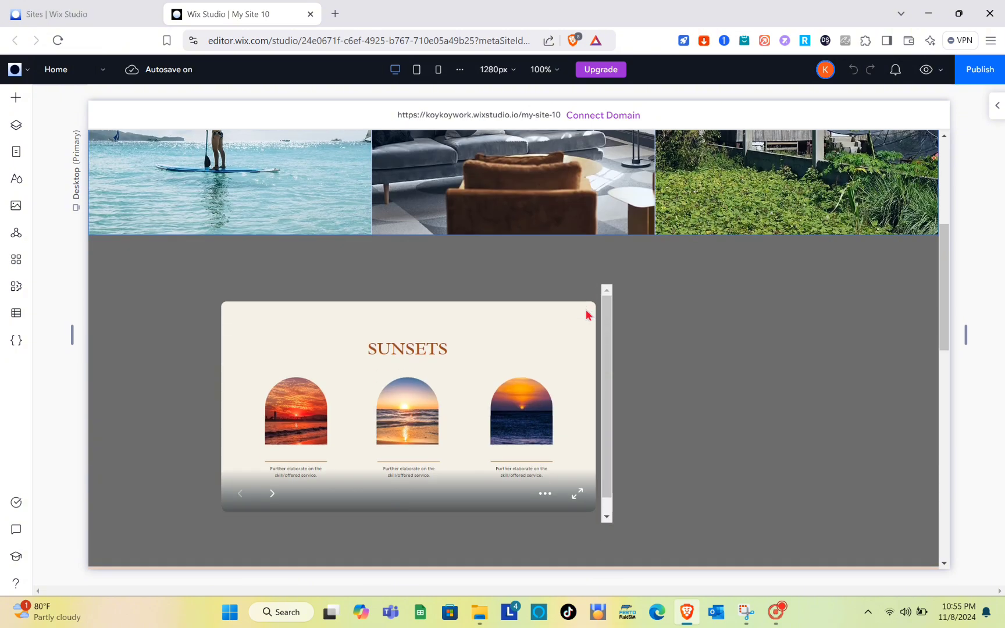
pyautogui.scroll(2, 608, 307)
pyautogui.scroll(-4, 608, 307)
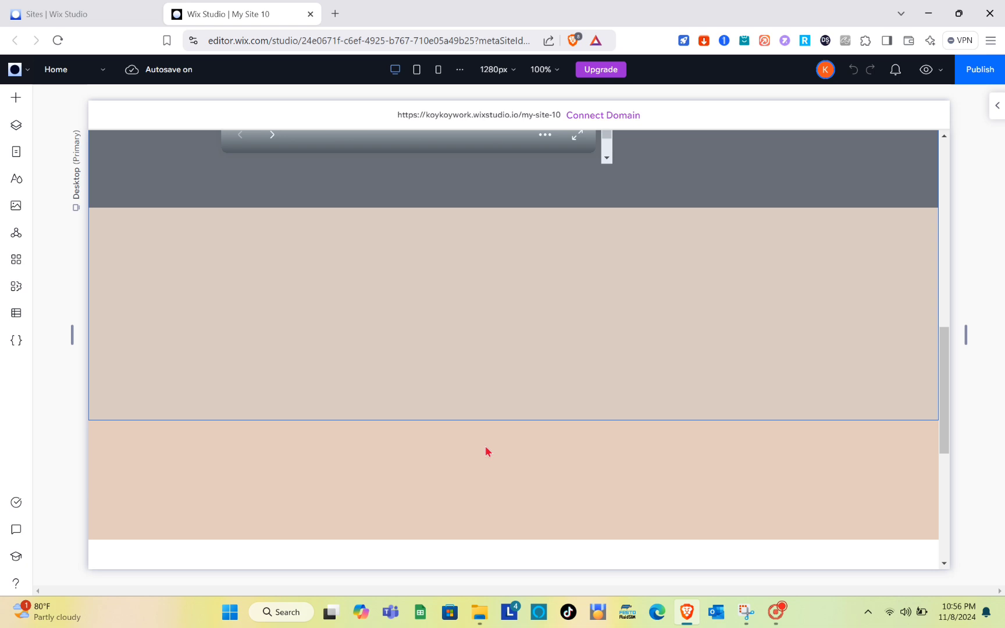
pyautogui.click(529, 429)
pyautogui.click(573, 366)
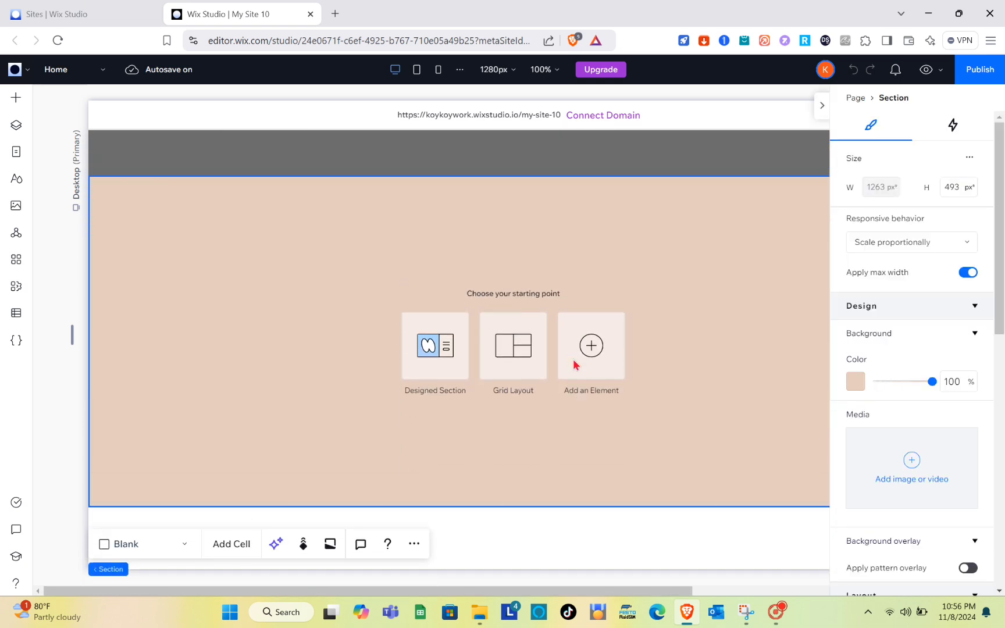
pyautogui.moveTo(522, 185)
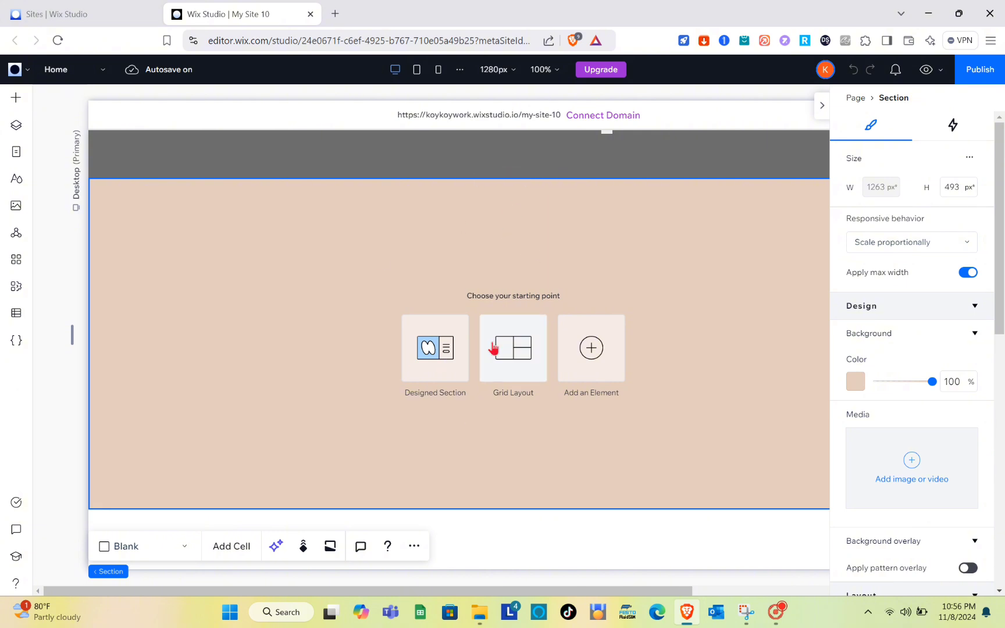
pyautogui.scroll(3, 516, 250)
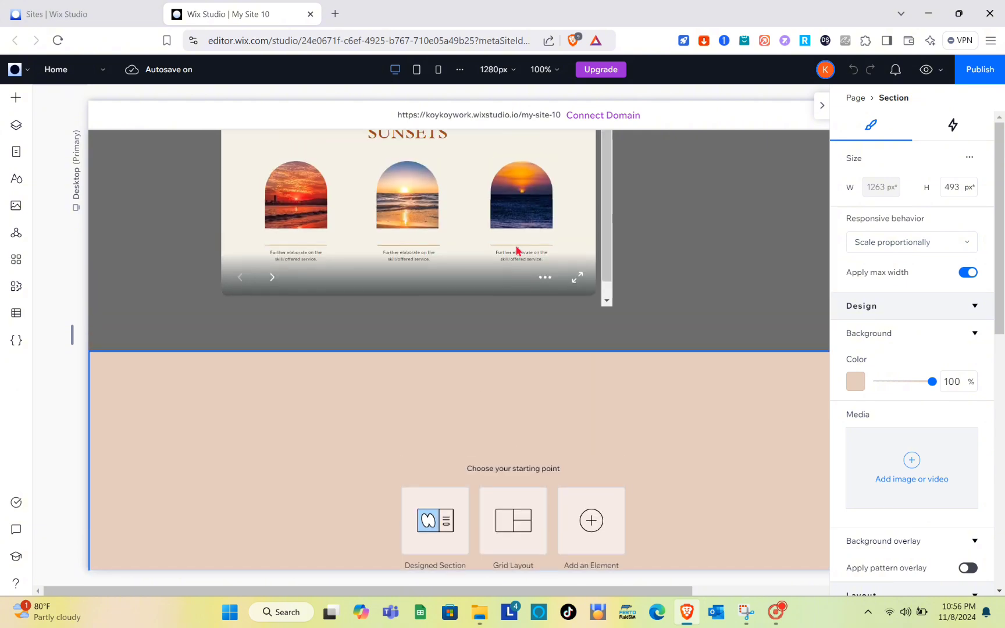
pyautogui.click(823, 110)
pyautogui.scroll(-3, 578, 372)
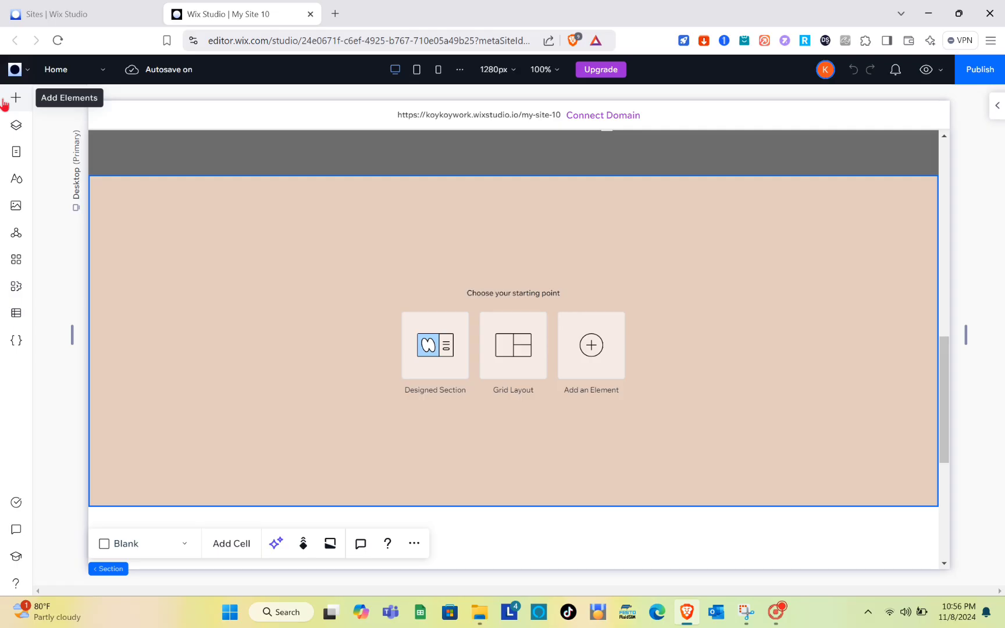
# Step: Add an image element to the empty beige section and place it near the section's left edge, vertically centred
pyautogui.click(16, 98)
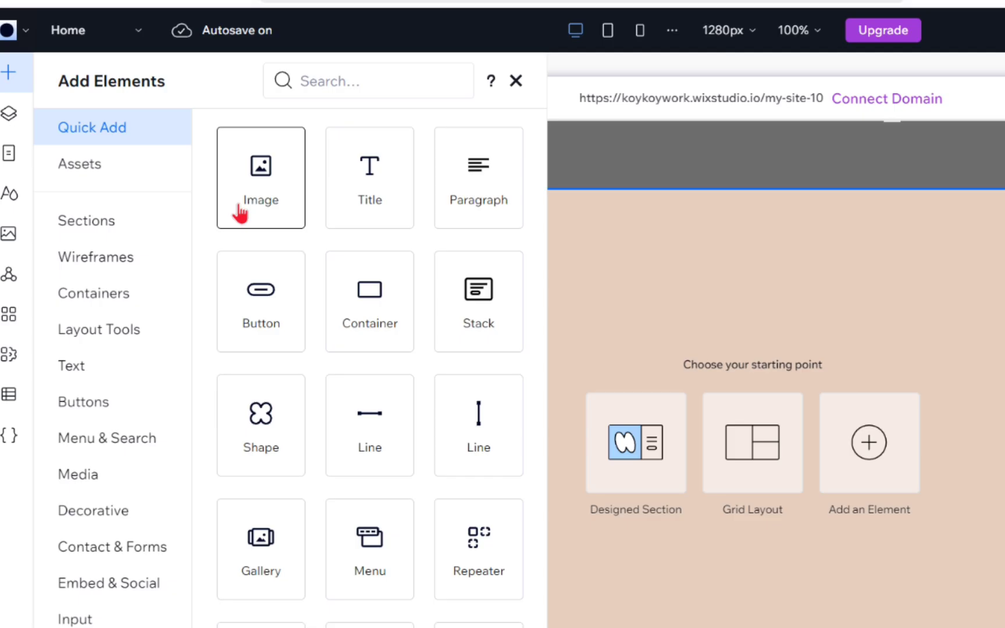
pyautogui.moveTo(239, 213); pyautogui.dragTo(289, 412)
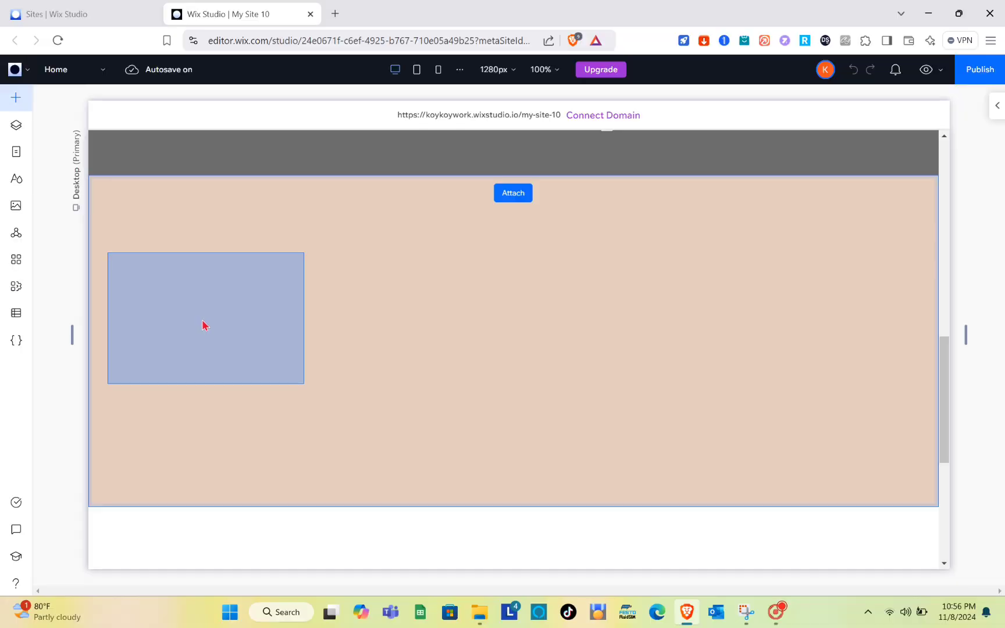
pyautogui.moveTo(204, 325); pyautogui.dragTo(194, 345)
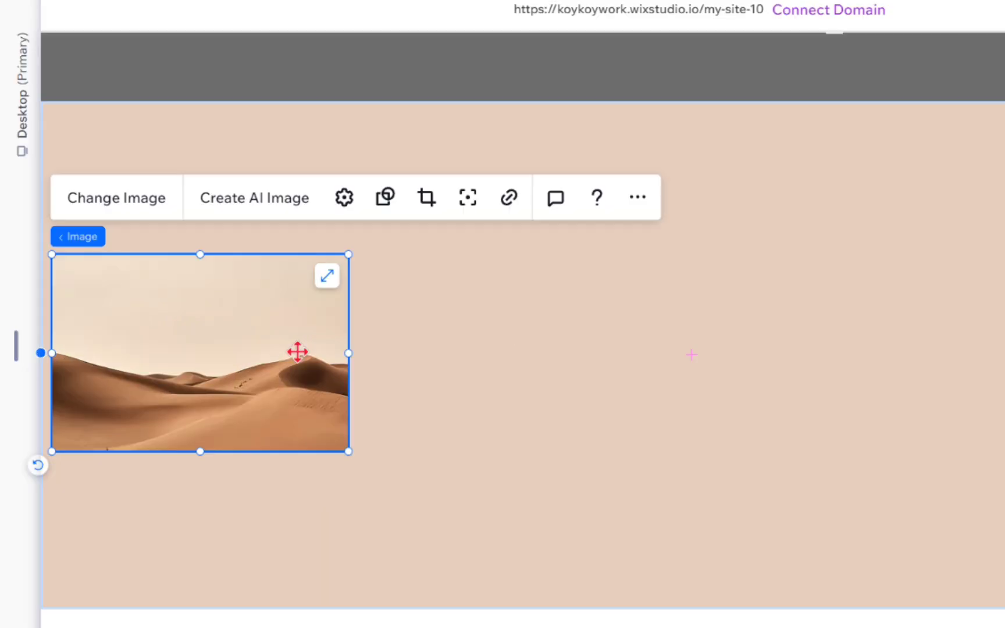
pyautogui.press('Escape')
# Step: Duplicate the desert image into an evenly spaced horizontal row of five, with the fifth extending beyond the section's right edge
pyautogui.moveTo(245, 364); pyautogui.dragTo(818, 373)
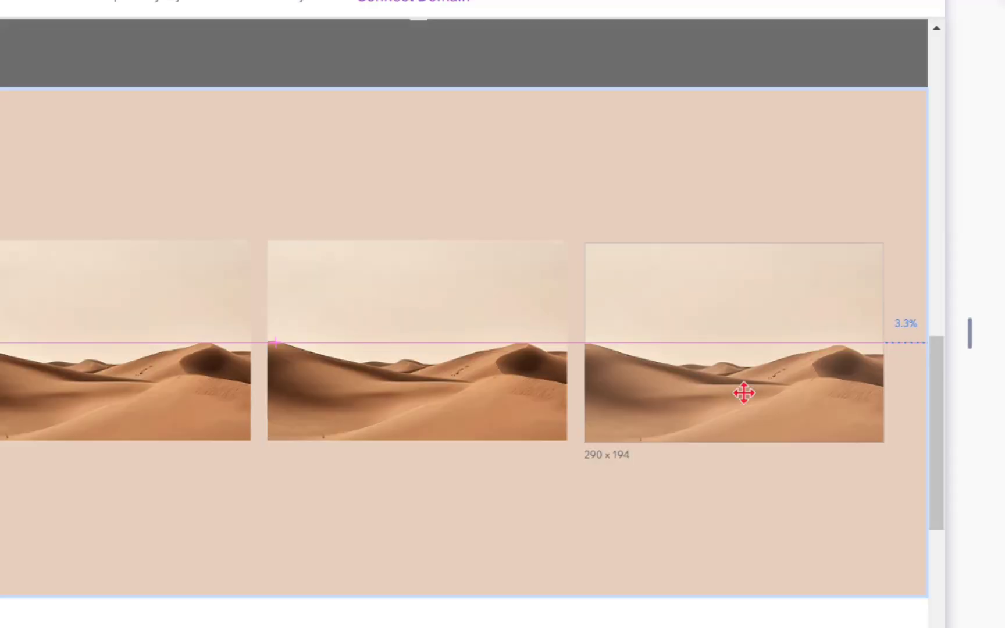
pyautogui.moveTo(741, 395); pyautogui.dragTo(741, 395)
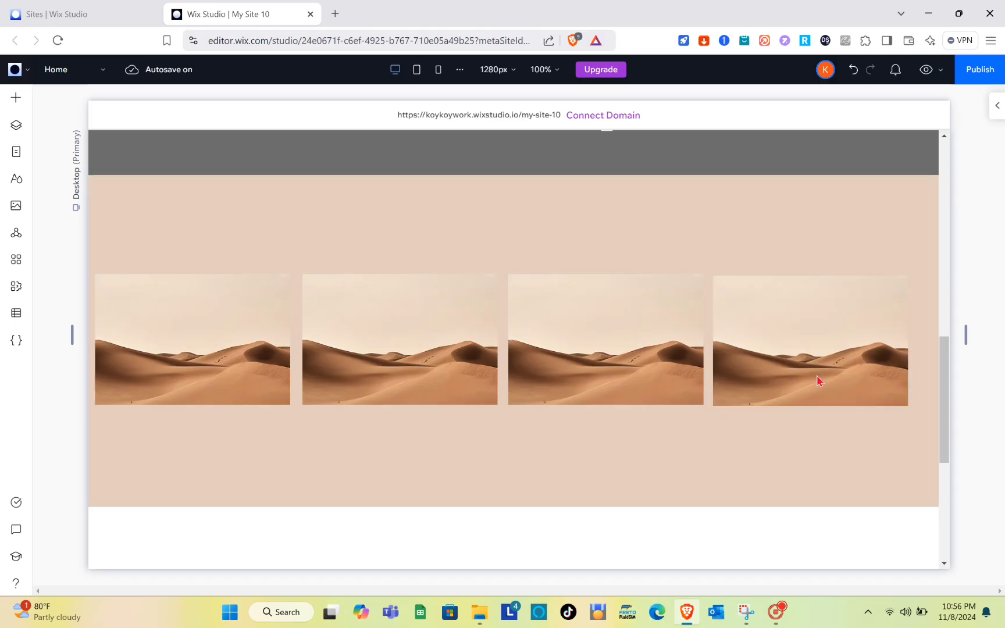
pyautogui.hotkey('ctrl', 'd')
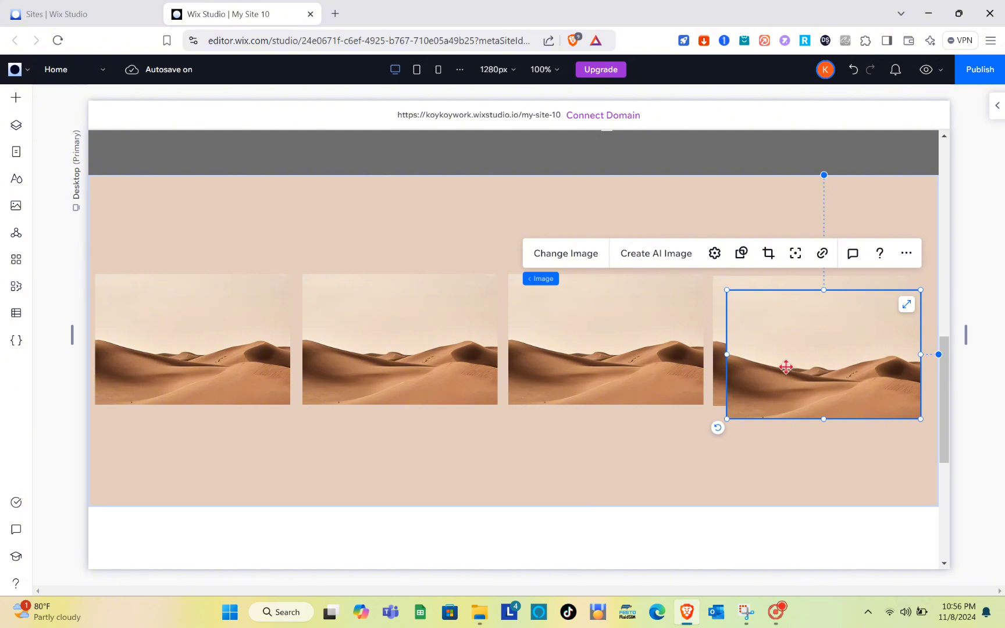
pyautogui.moveTo(786, 367); pyautogui.dragTo(979, 362)
pyautogui.moveTo(926, 319); pyautogui.dragTo(928, 317)
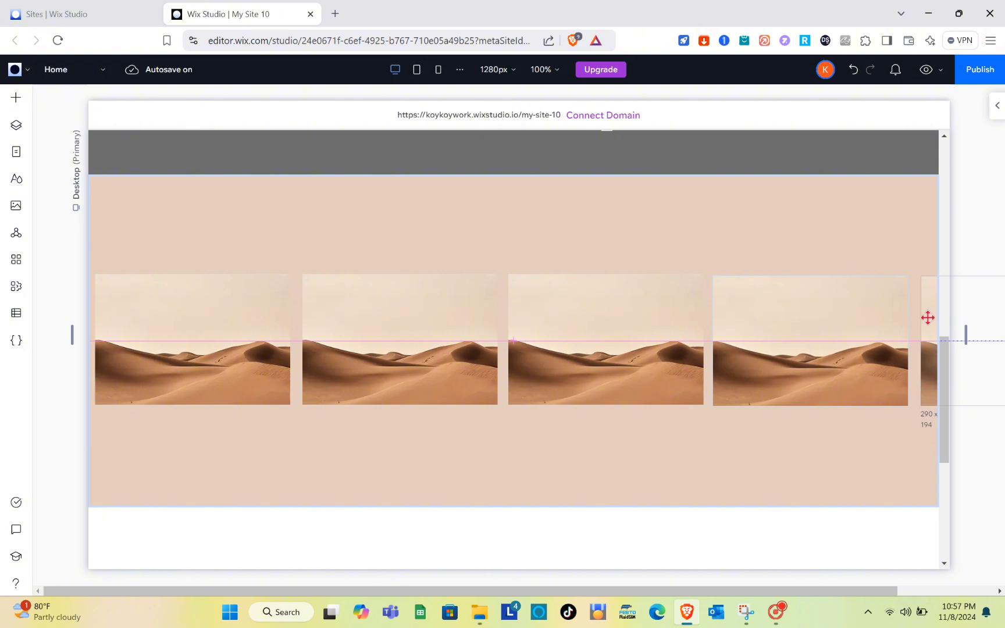
pyautogui.moveTo(640, 349); pyautogui.dragTo(640, 349)
# Step: Replace the first image in the row with the snowy chalet picture from Media from Wix, searching for "house"
pyautogui.click(253, 380)
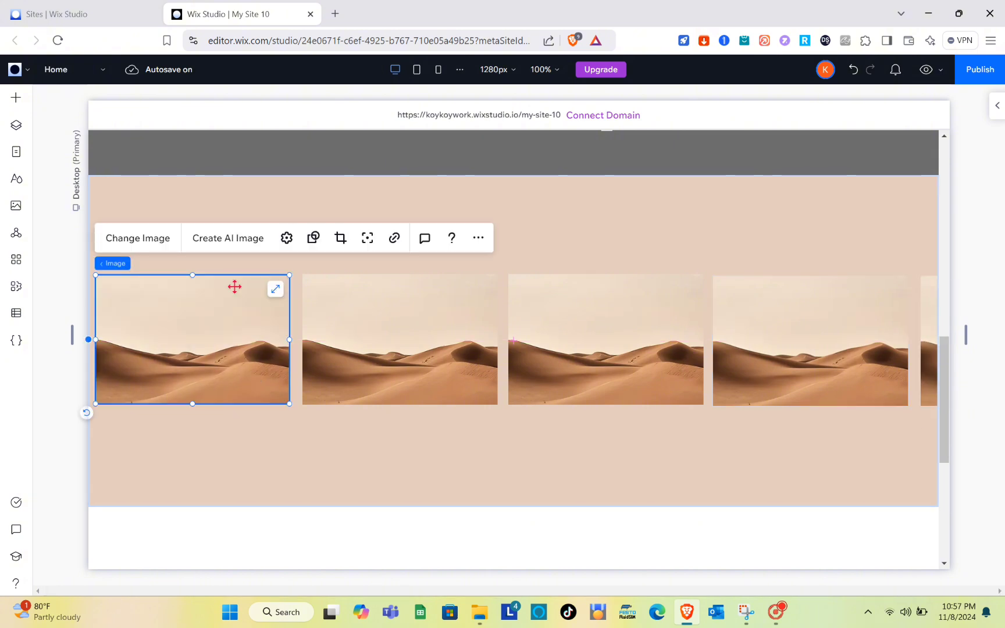
pyautogui.click(141, 241)
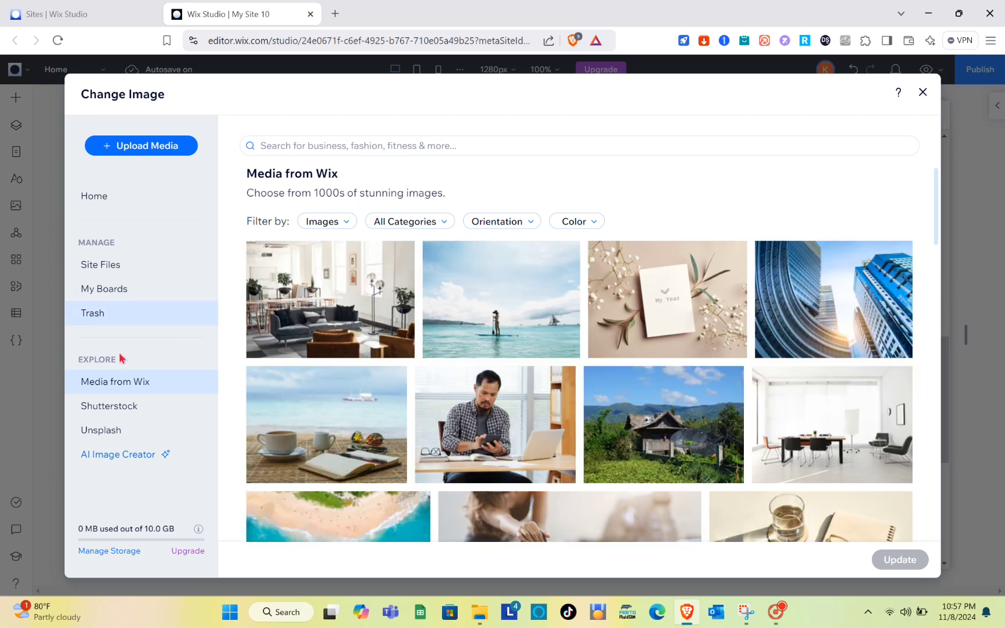
pyautogui.click(169, 146)
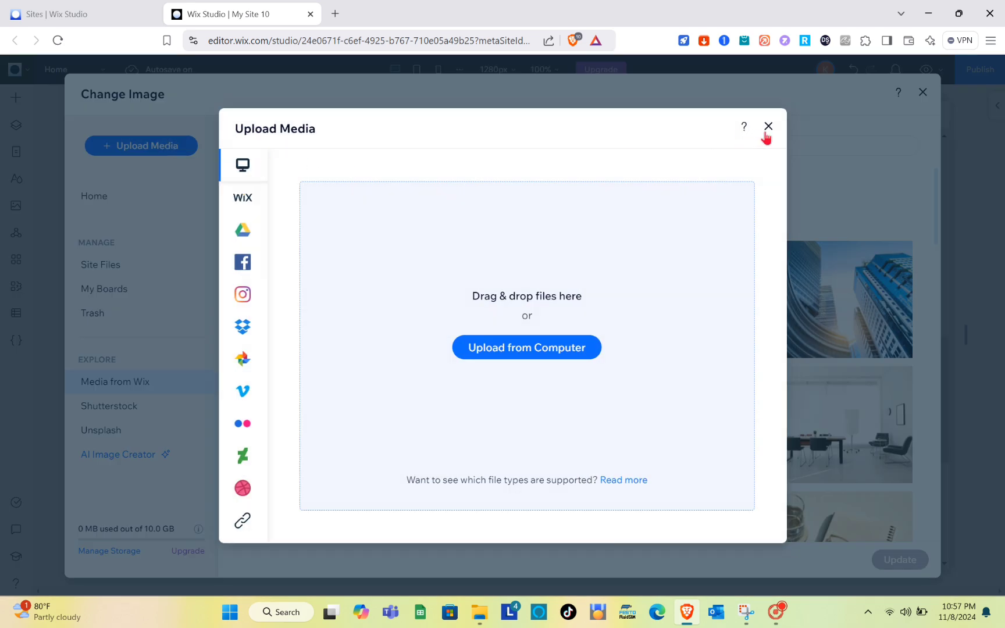
pyautogui.click(768, 126)
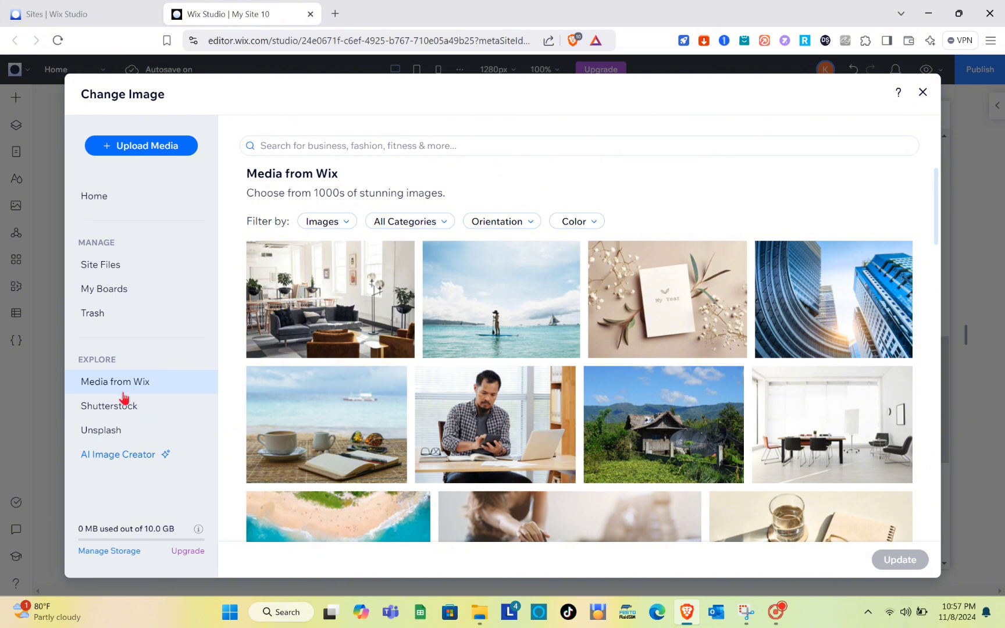
pyautogui.click(406, 148)
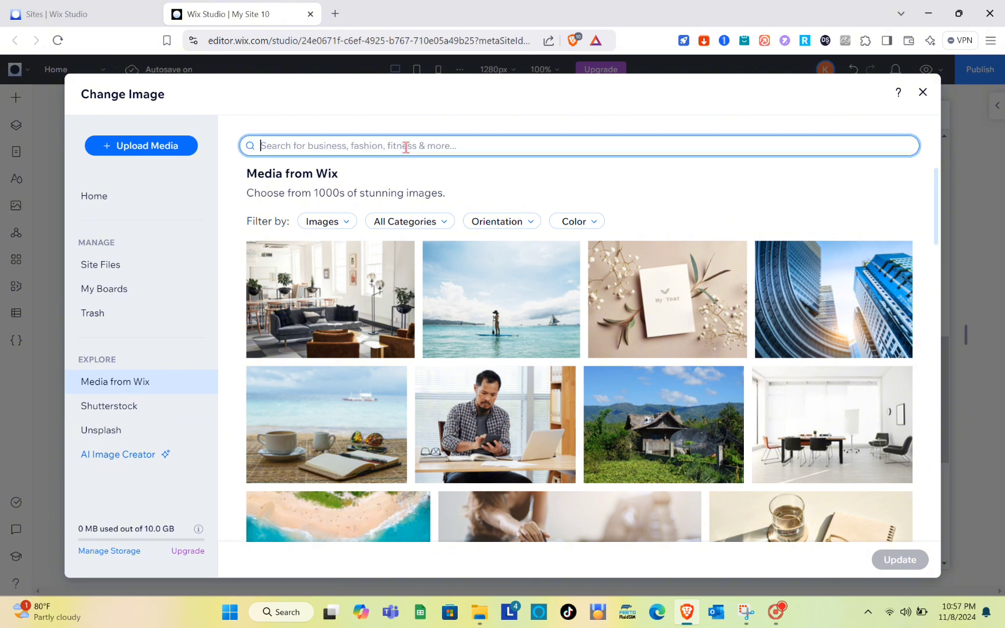
pyautogui.write('house')
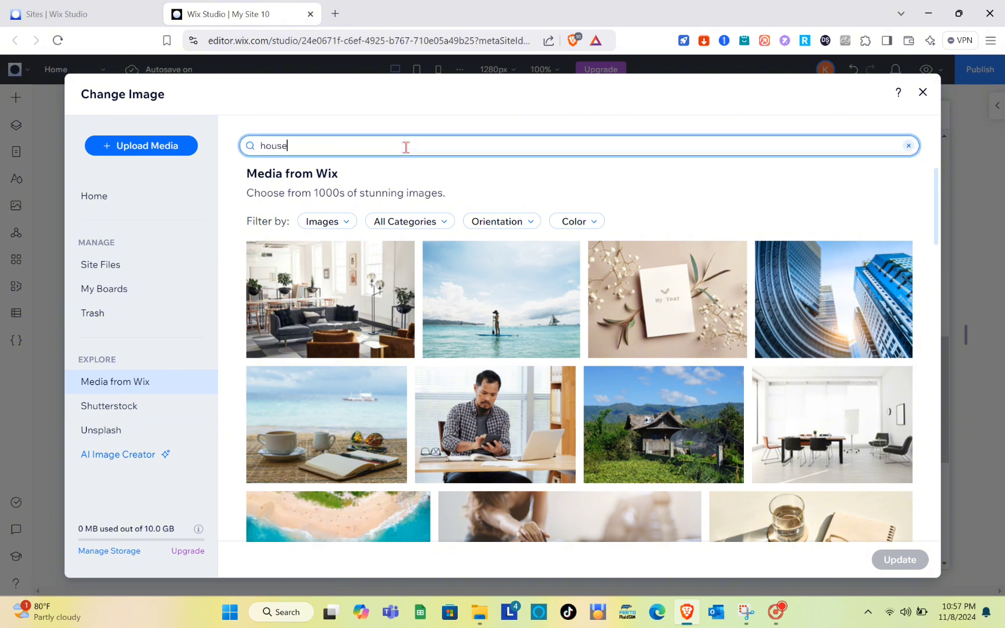
pyautogui.press('Return')
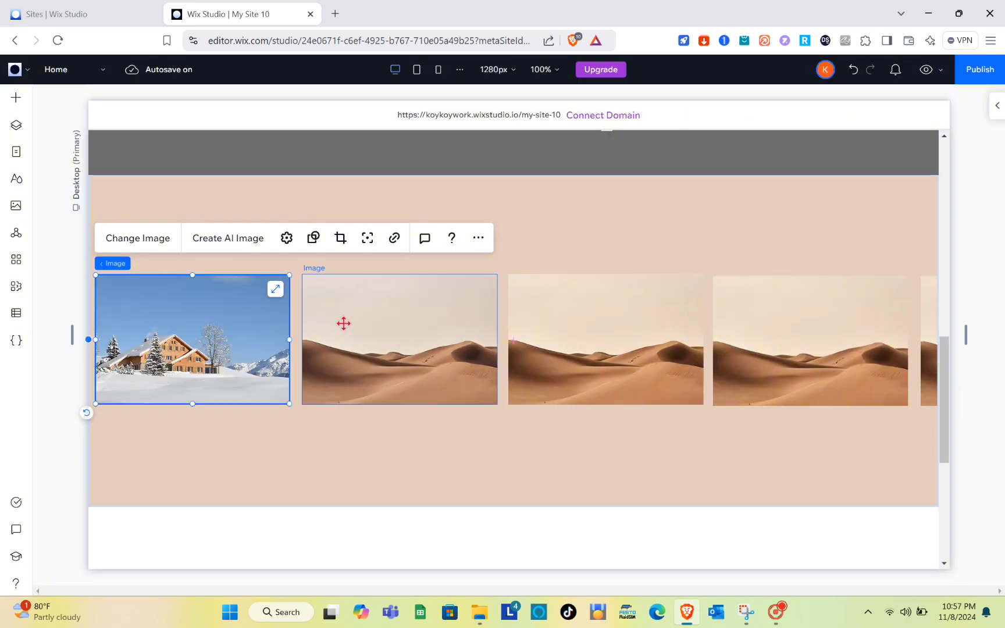
# Step: Replace the second image in the row with the "House with Pool" picture from Media from Wix
pyautogui.click(339, 328)
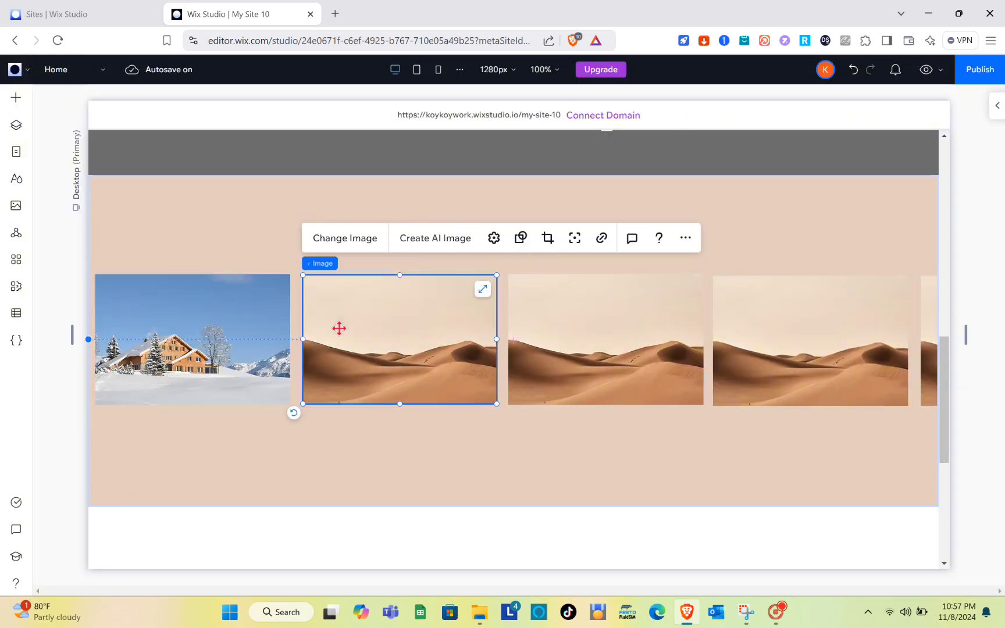
pyautogui.click(344, 239)
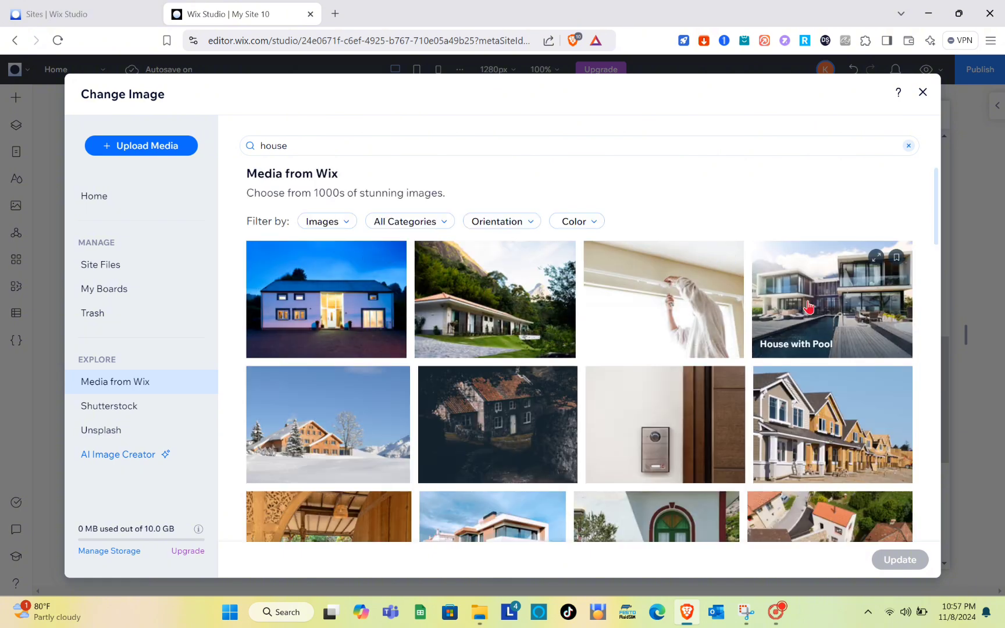
pyautogui.click(809, 307)
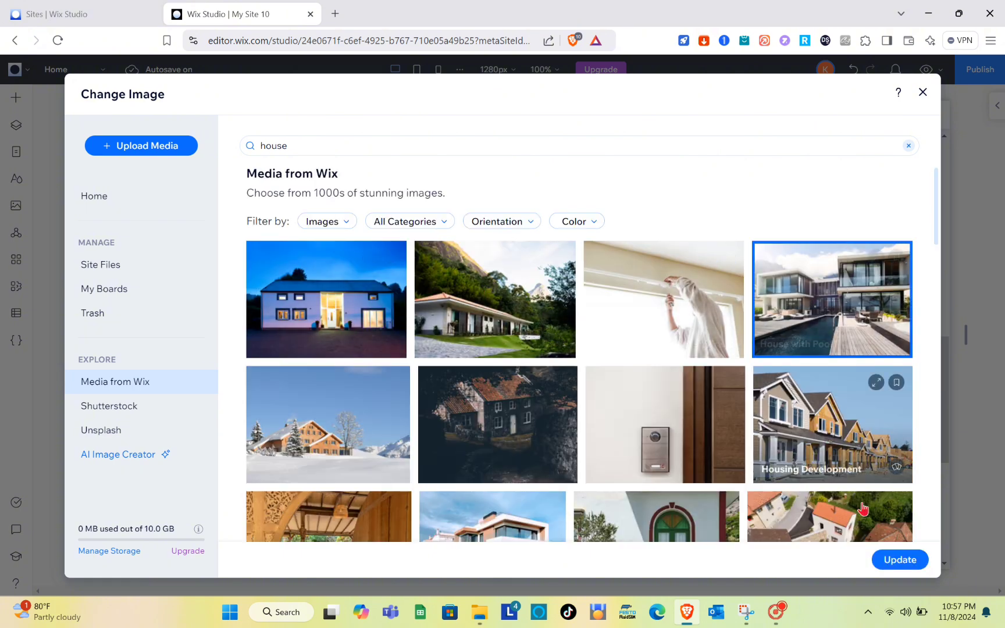
pyautogui.click(904, 561)
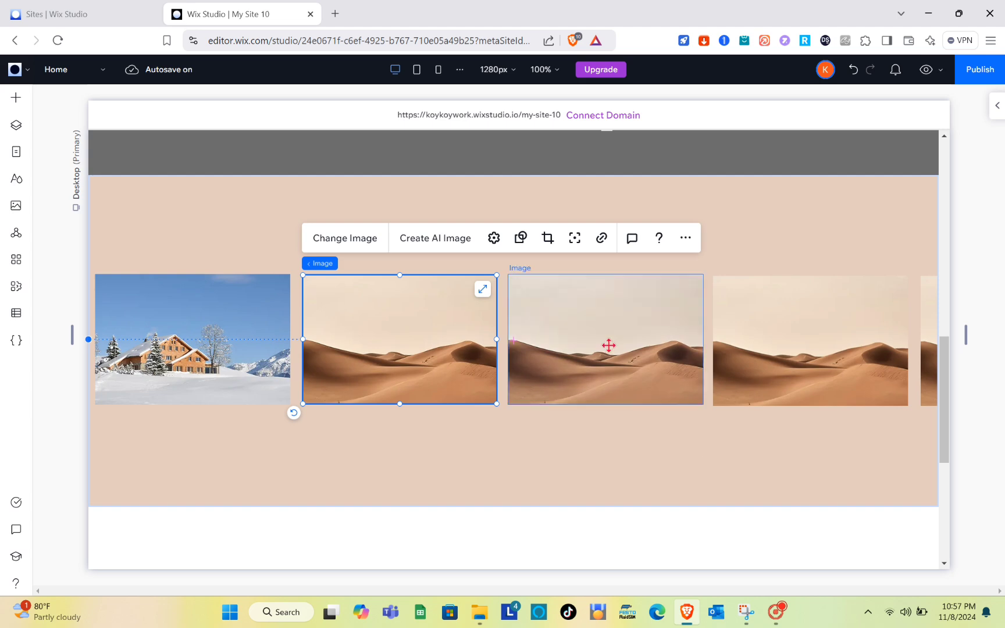
# Step: Replace the third image in the row with the "Housing Development" picture from Media from Wix
pyautogui.click(608, 343)
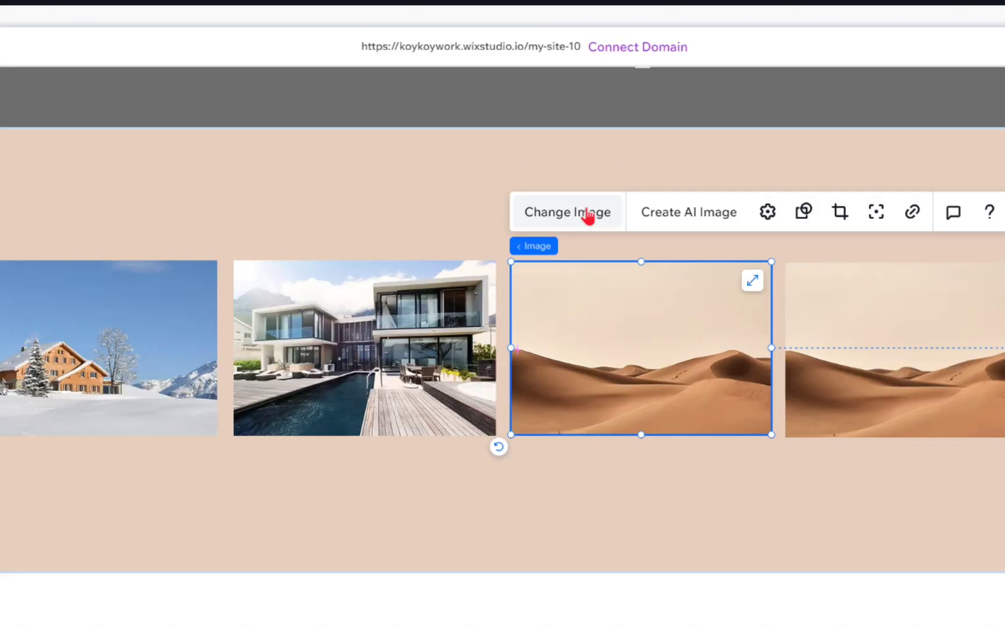
pyautogui.click(581, 235)
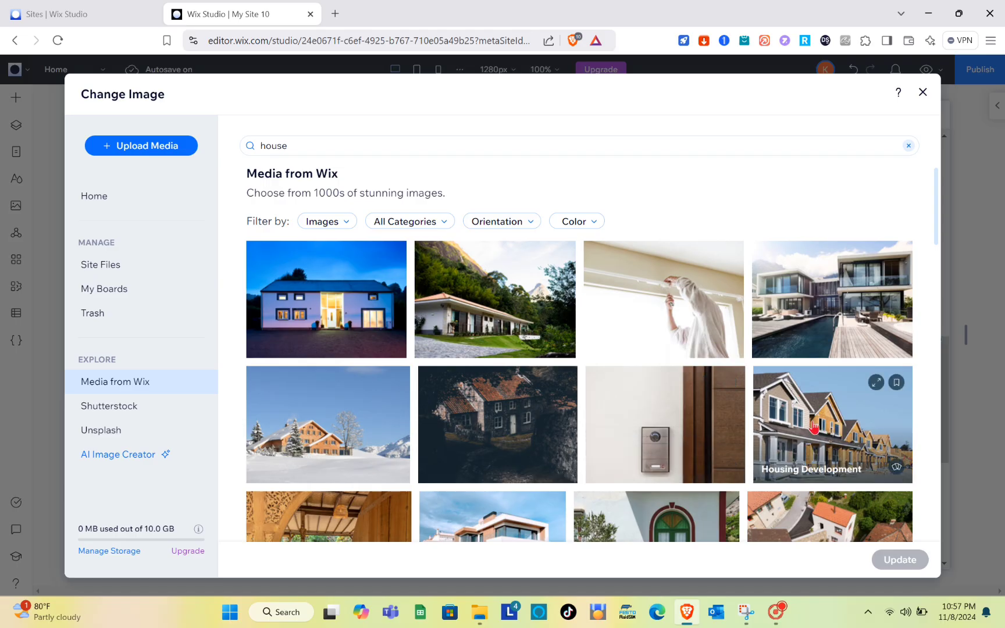
pyautogui.click(813, 427)
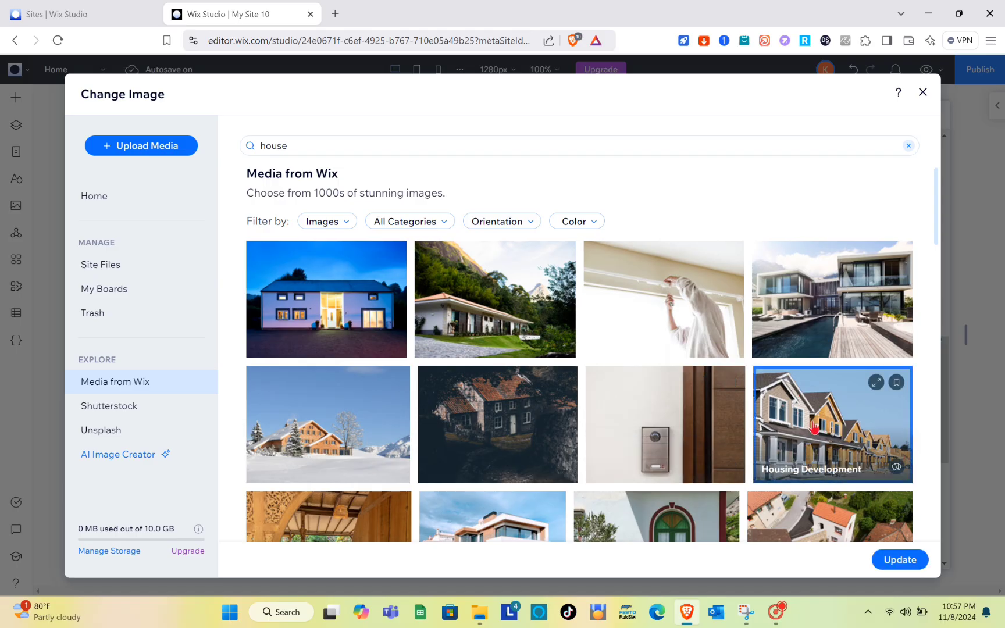
pyautogui.click(900, 560)
# Step: Replace the fourth image in the row with the picture of a white house with a green arched door
pyautogui.click(940, 393)
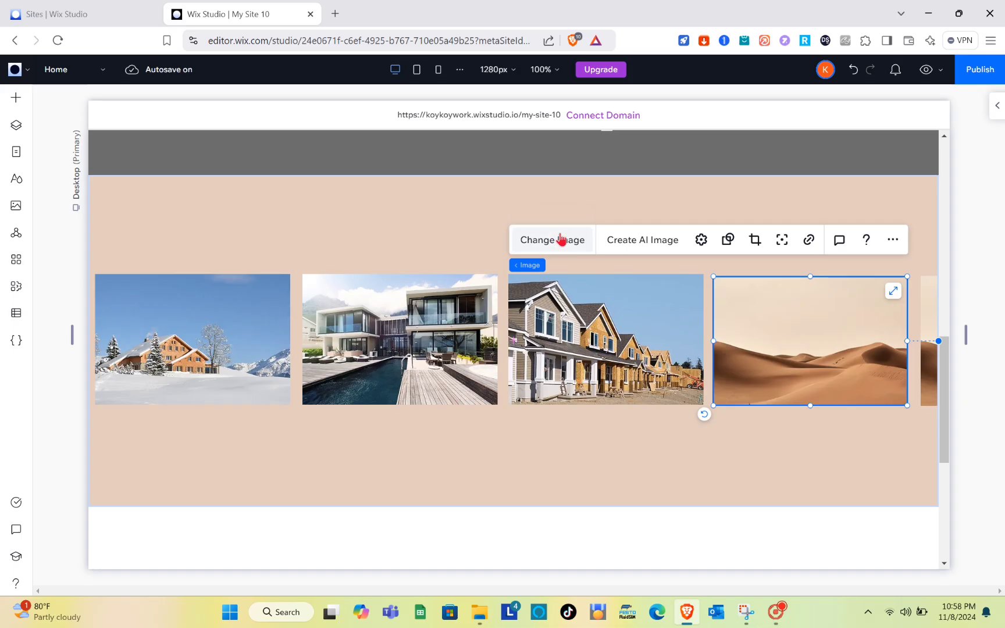
pyautogui.click(561, 239)
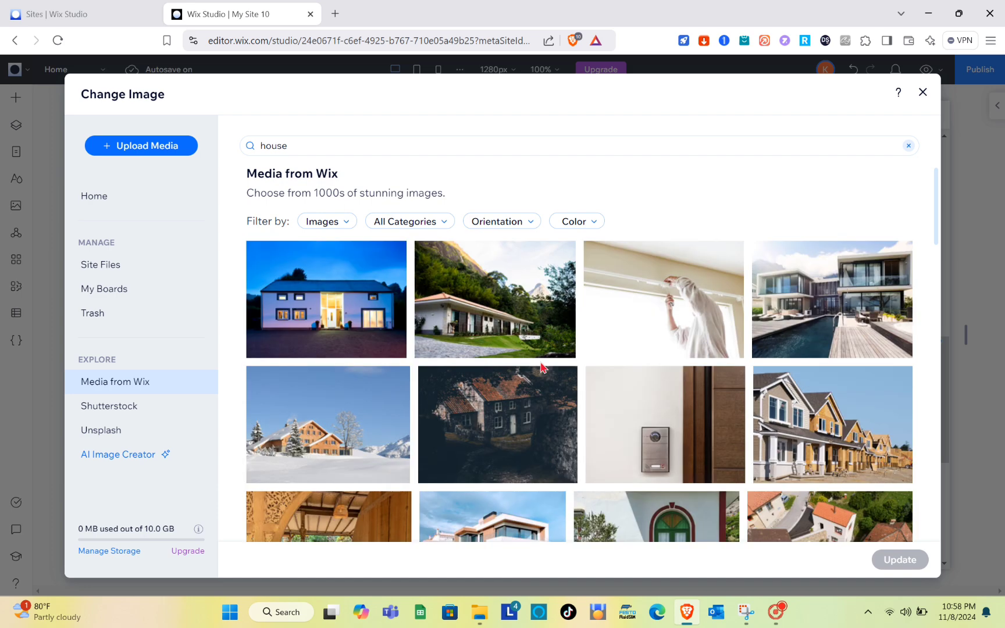
pyautogui.scroll(-3, 541, 368)
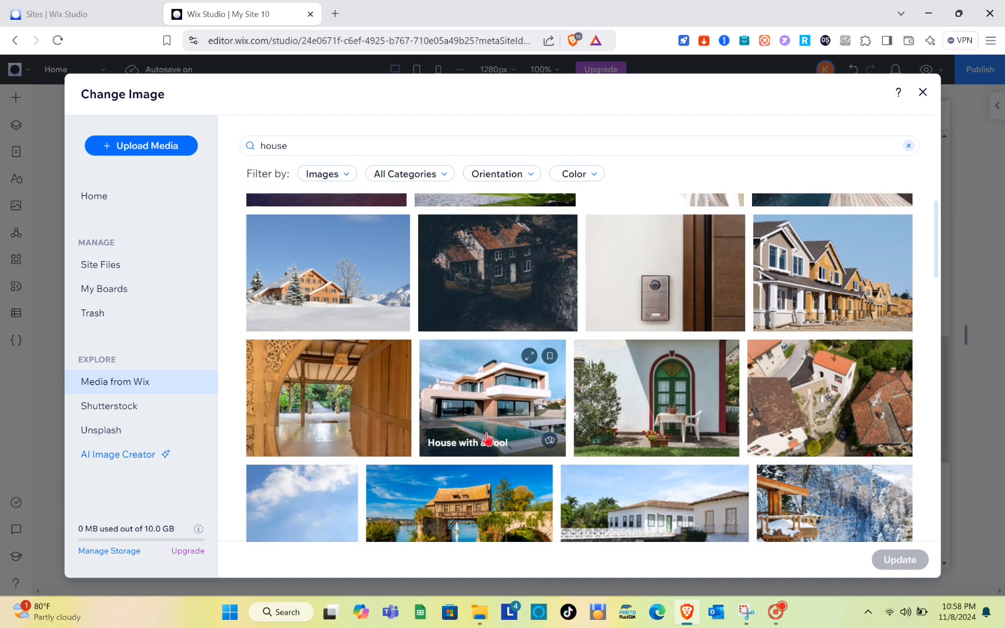
pyautogui.click(674, 395)
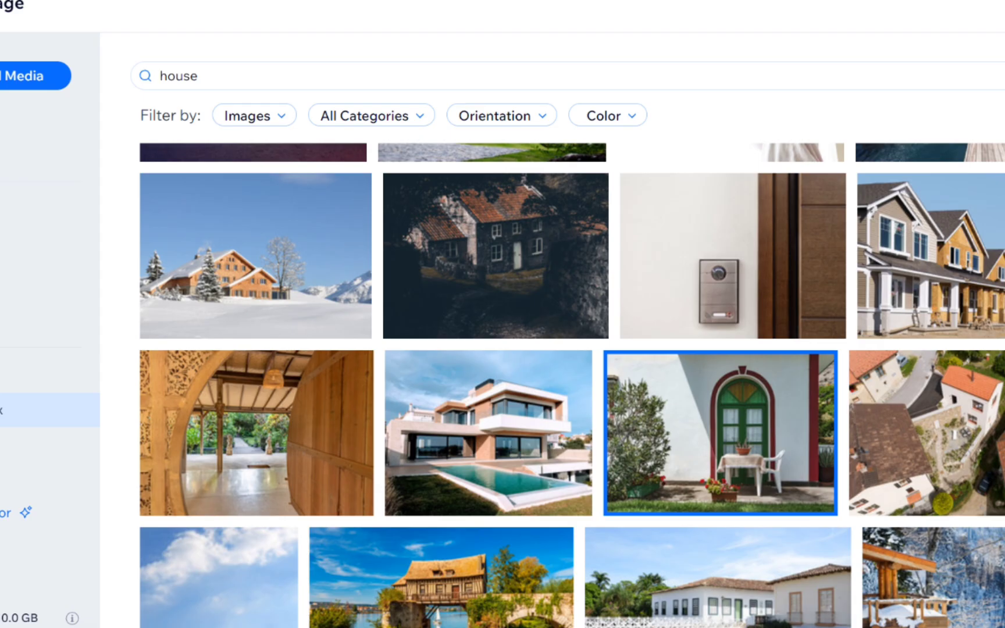
pyautogui.click(924, 555)
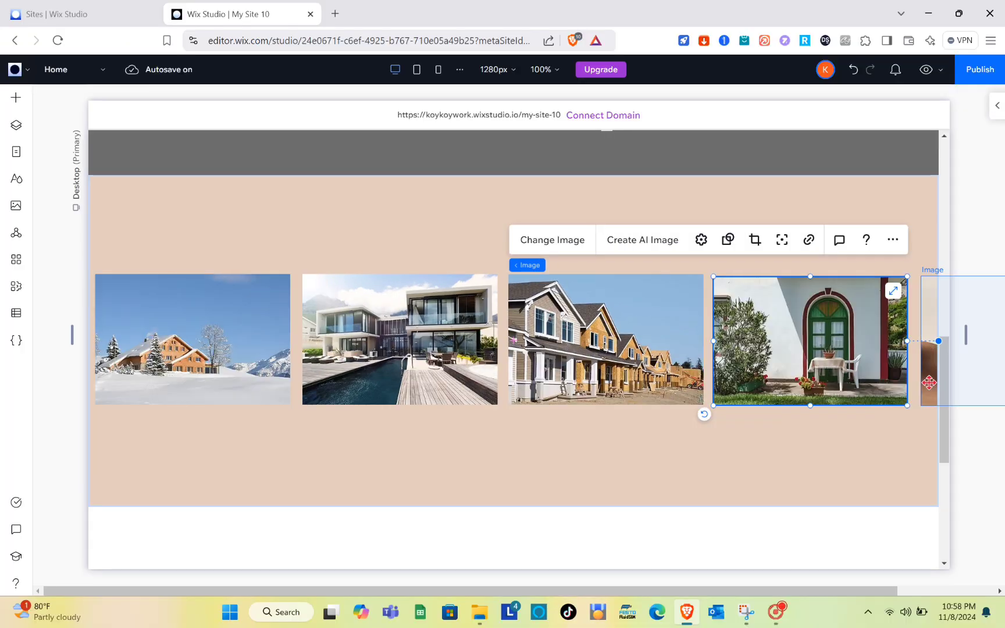
# Step: Replace the fifth image, at the section's right edge, with the "House on a Bridge" picture from Media from Wix
pyautogui.click(928, 382)
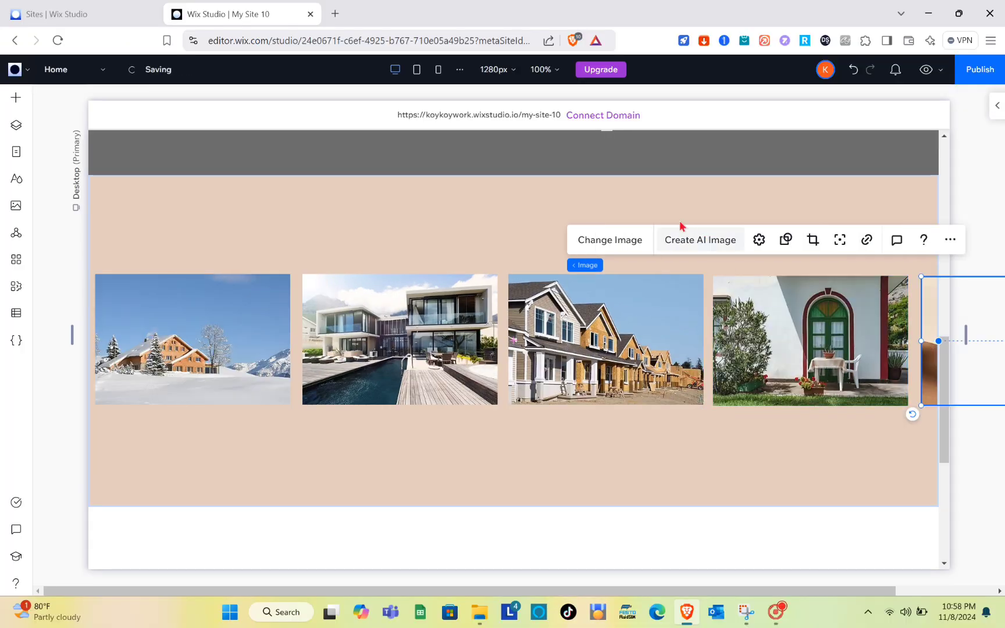
pyautogui.click(626, 235)
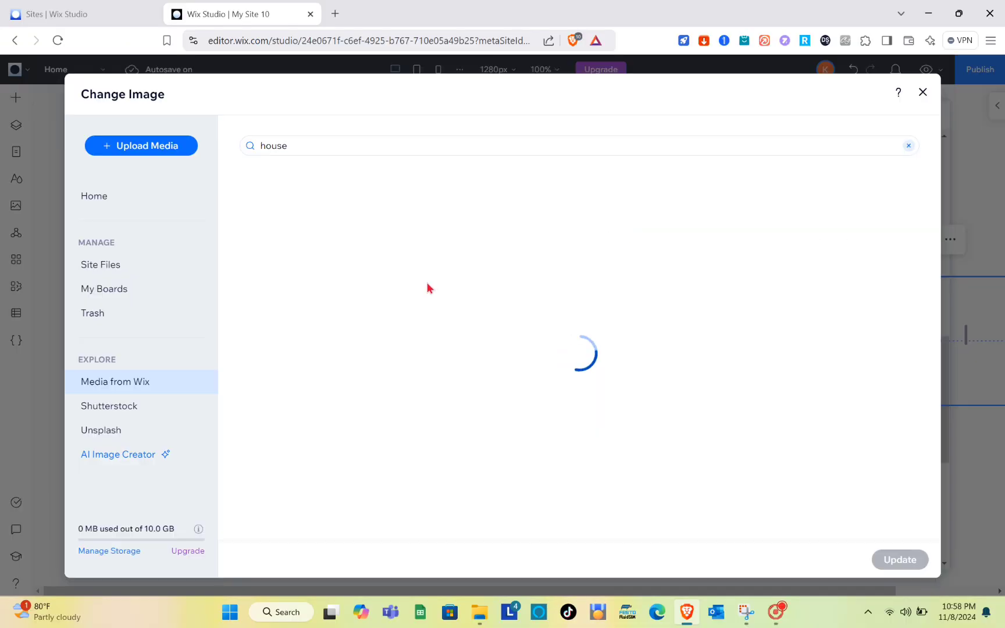
pyautogui.scroll(-5, 450, 412)
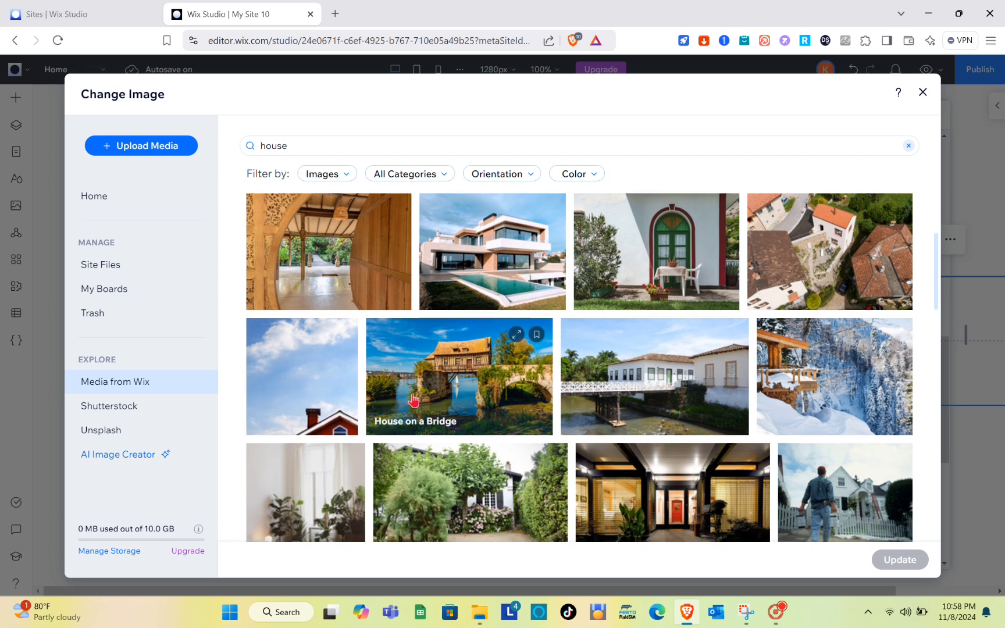
pyautogui.click(431, 398)
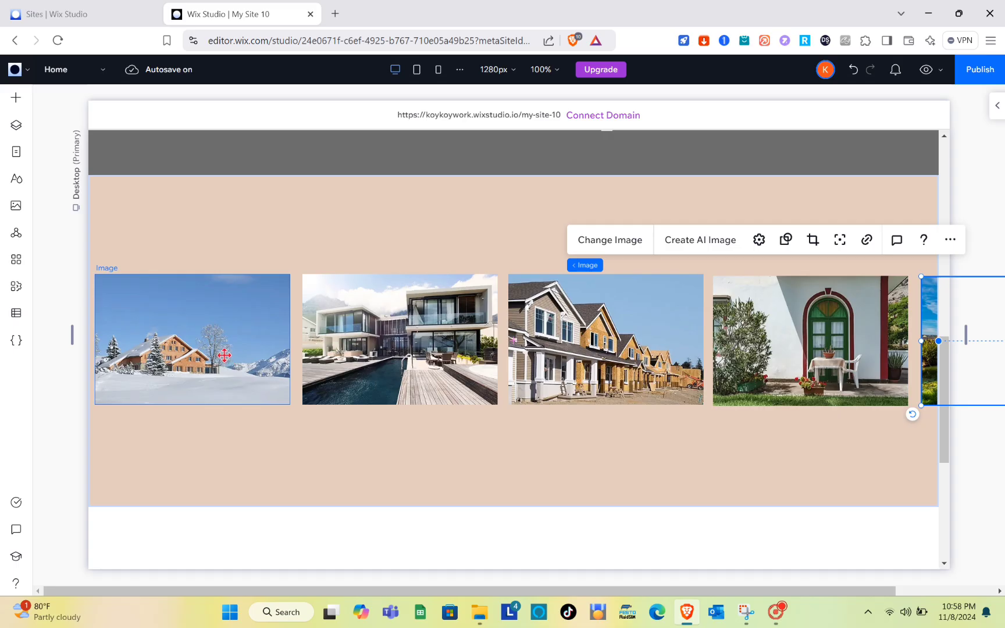
# Step: Select all five house images in the row and combine them into one stack
pyautogui.click(15, 374)
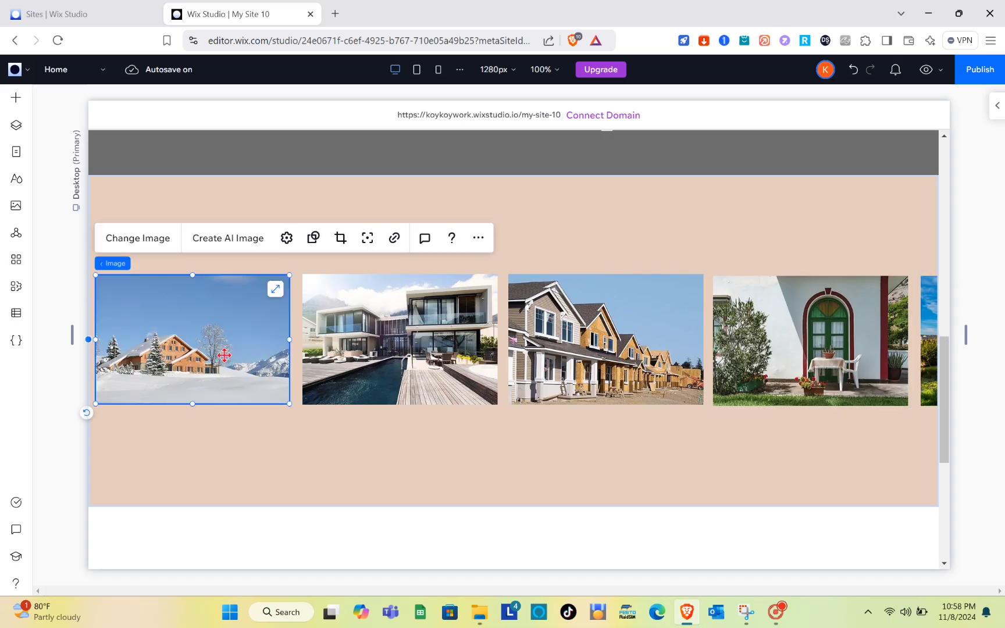
pyautogui.keyDown('shift'); pyautogui.click(368, 347); pyautogui.keyUp('shift')
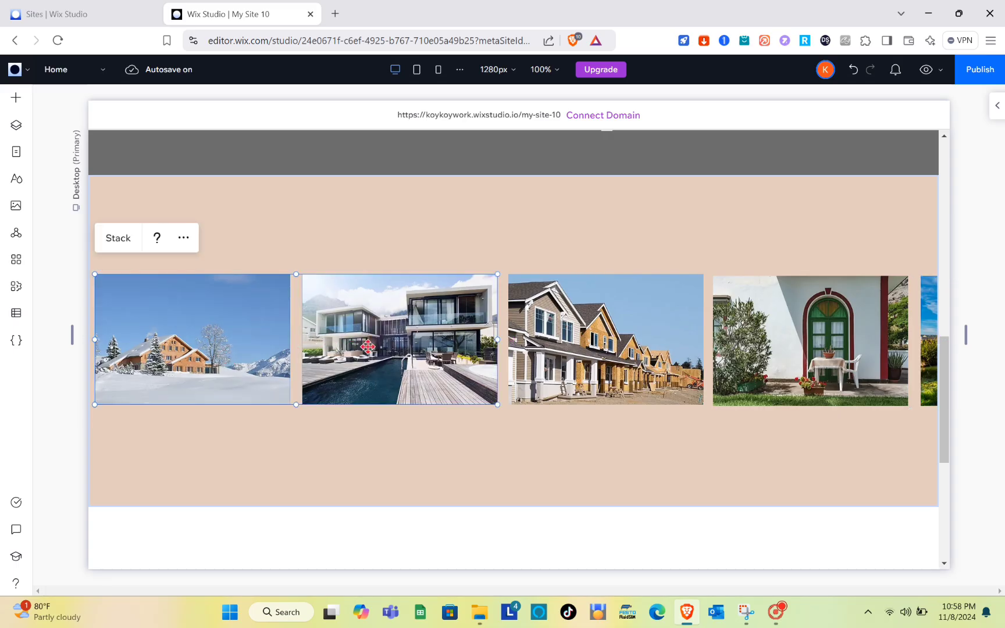
pyautogui.keyDown('shift'); pyautogui.click(548, 349); pyautogui.keyUp('shift')
pyautogui.keyDown('shift'); pyautogui.click(747, 350); pyautogui.keyUp('shift')
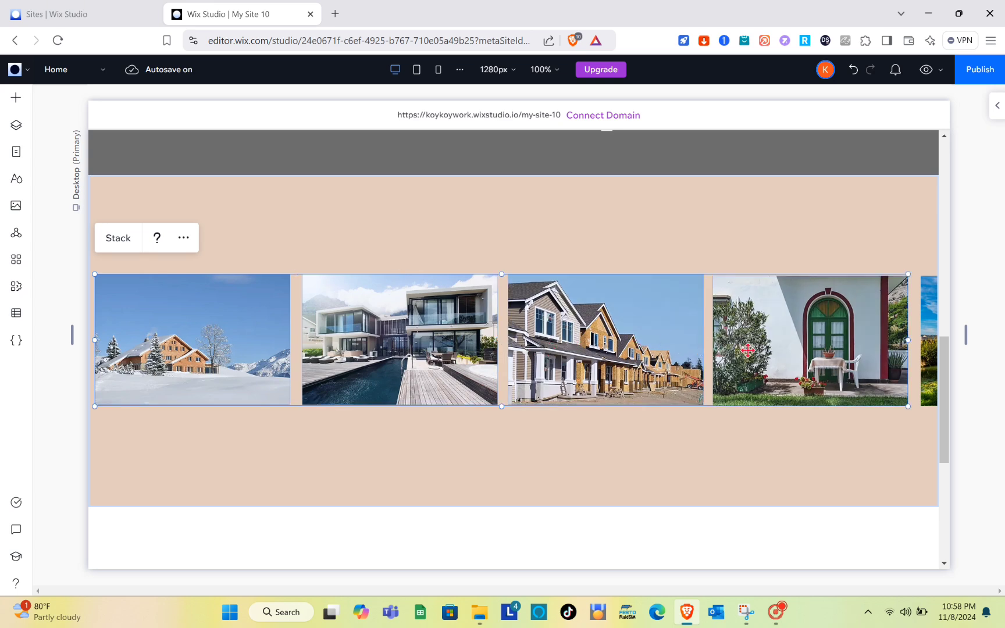
pyautogui.keyDown('shift'); pyautogui.click(930, 308); pyautogui.keyUp('shift')
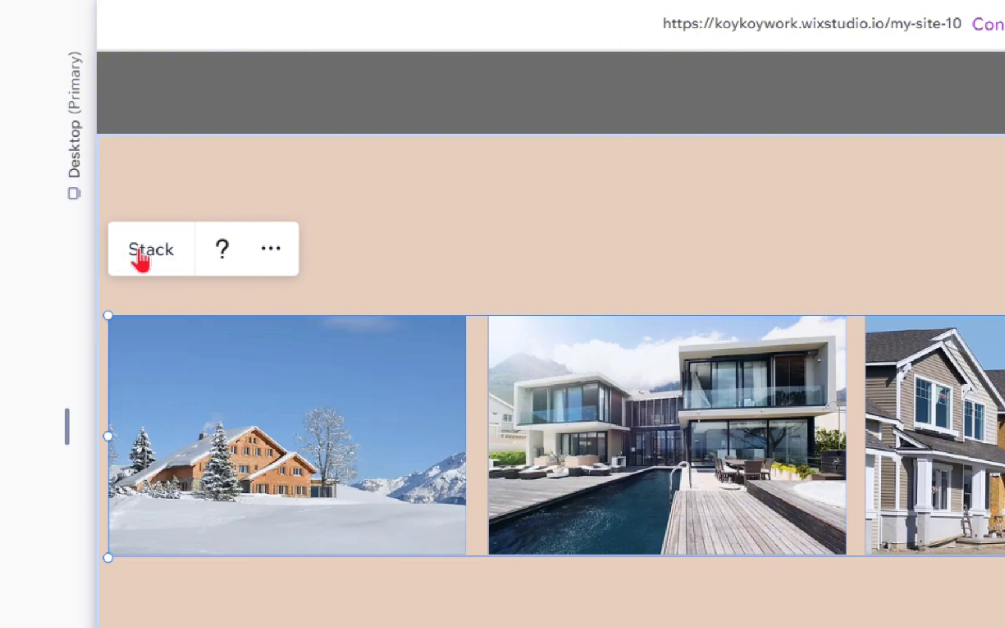
pyautogui.click(141, 260)
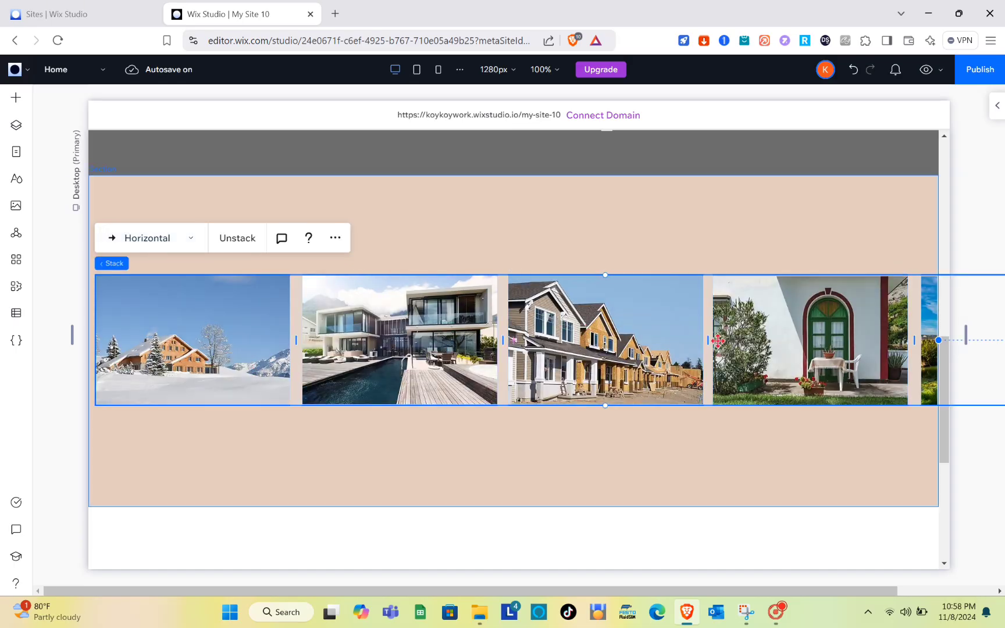
# Step: Add a Cross loop animation to the whole image stack
pyautogui.click(670, 332)
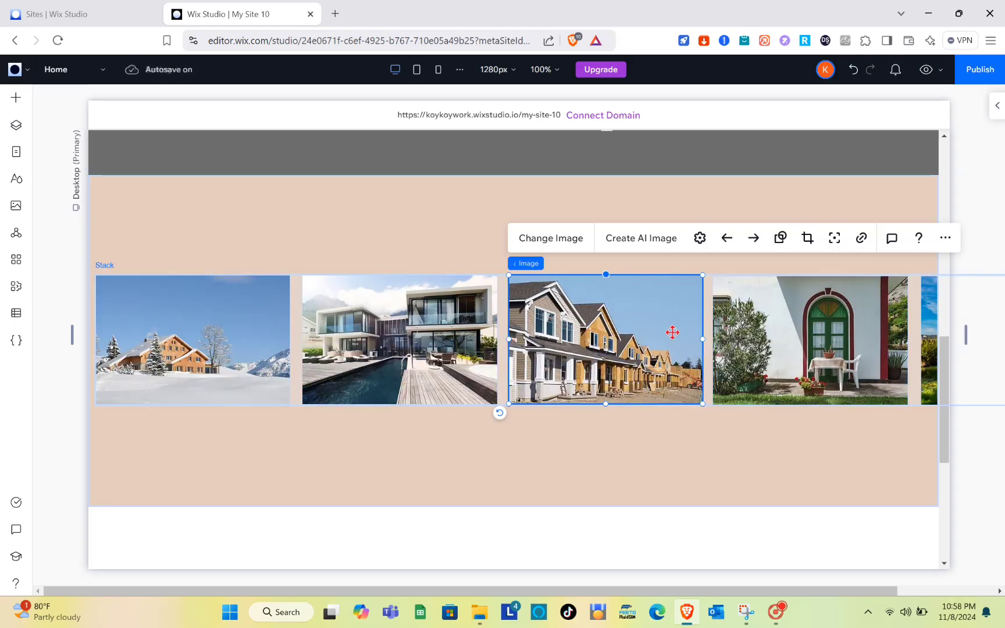
pyautogui.click(253, 278)
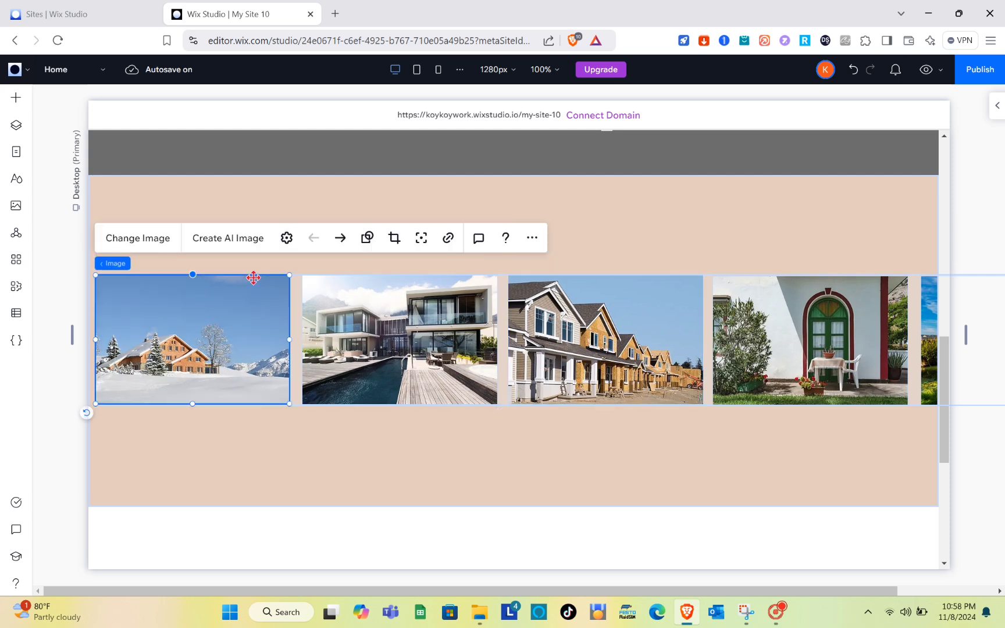
pyautogui.click(297, 282)
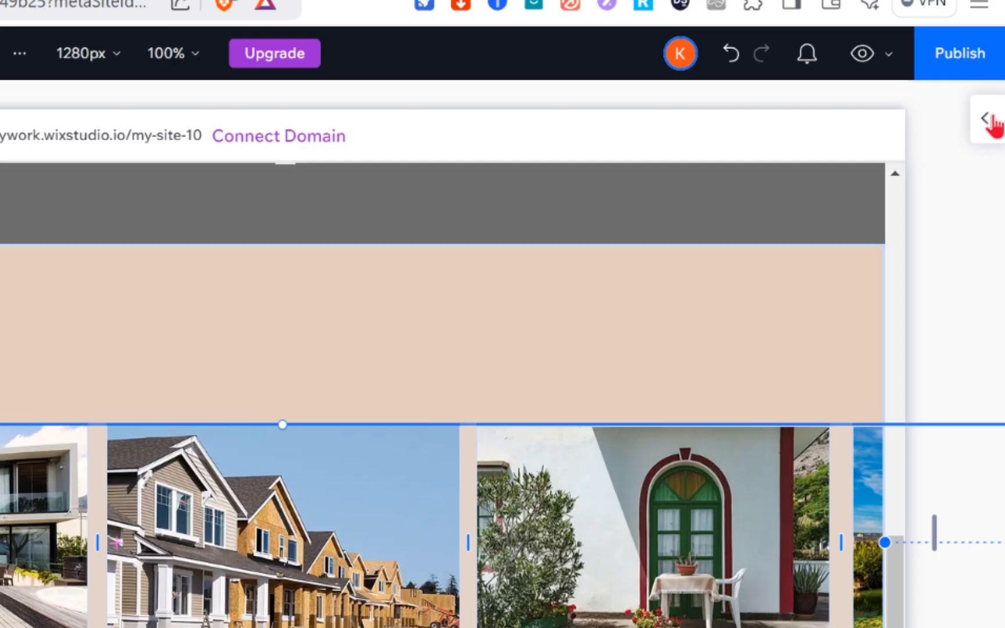
pyautogui.click(992, 120)
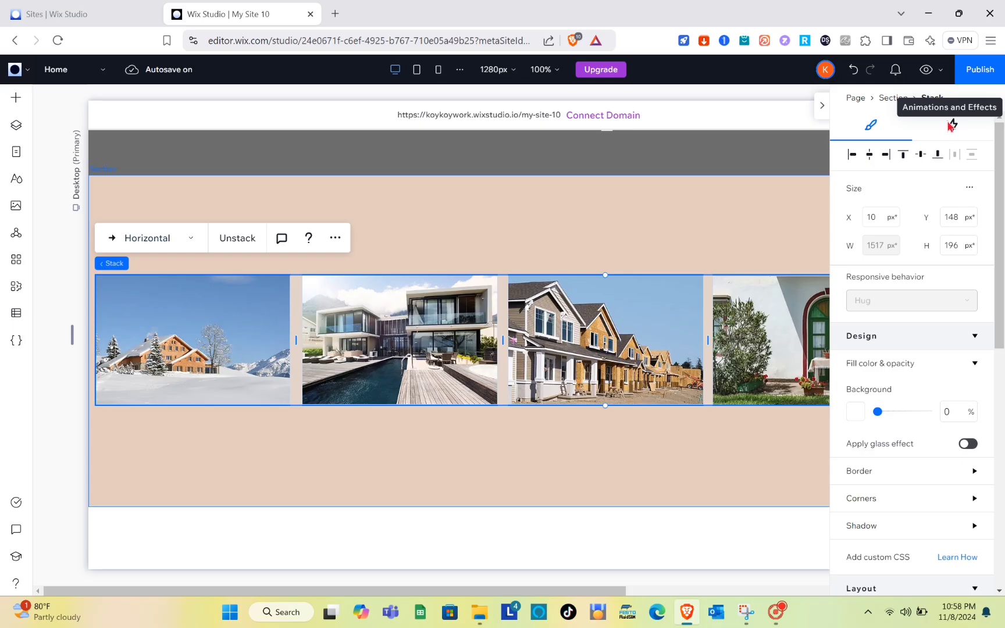
pyautogui.click(910, 153)
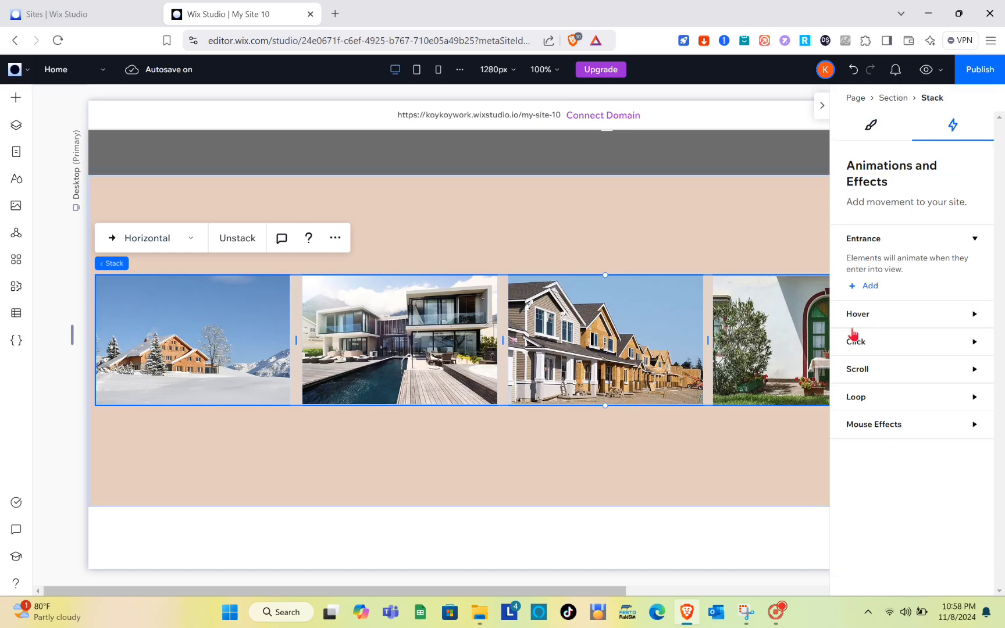
pyautogui.click(974, 398)
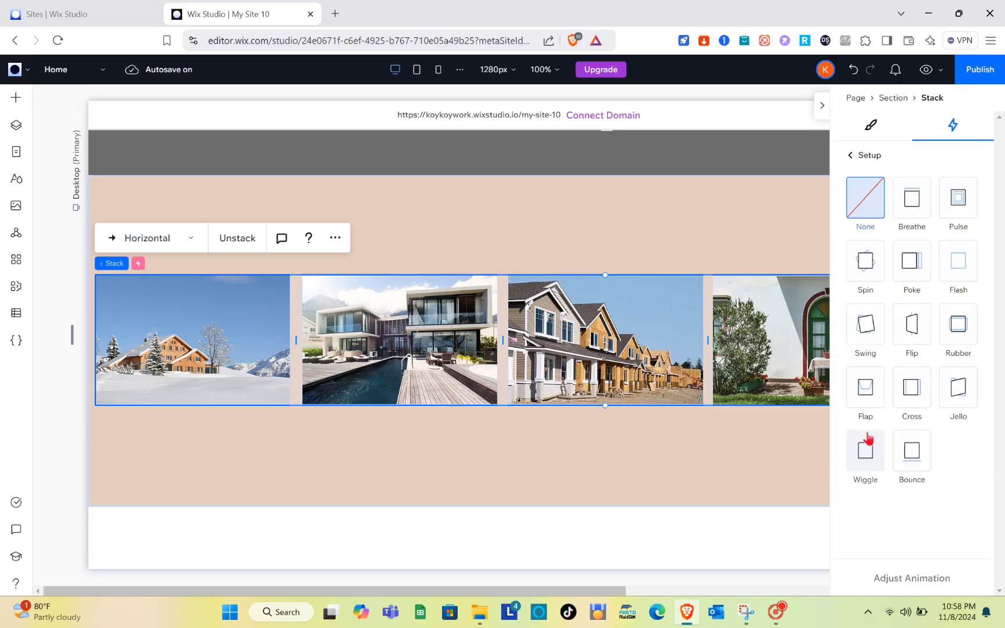
pyautogui.click(922, 403)
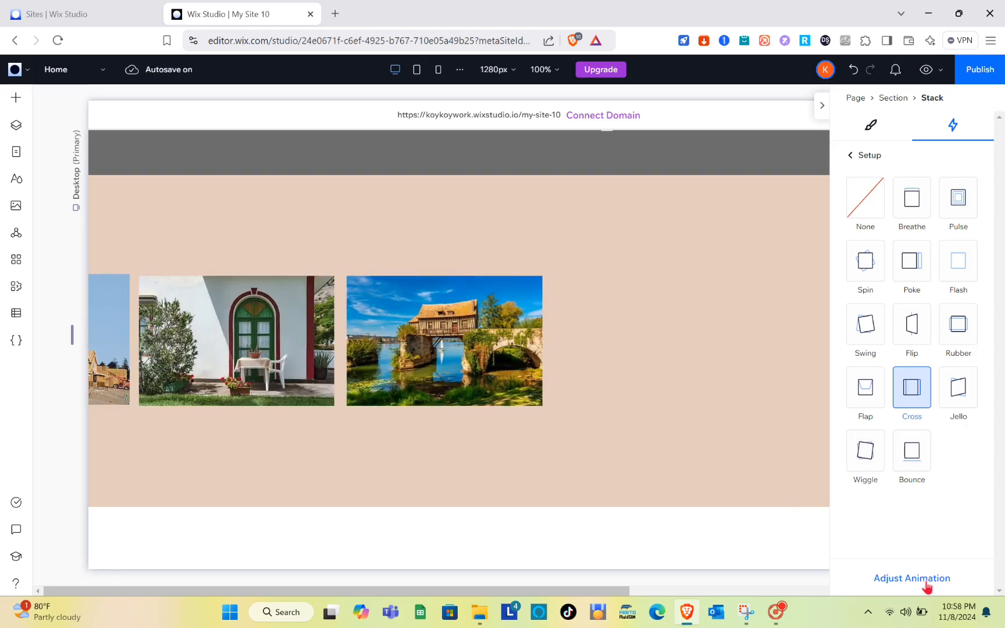
# Step: Adjust the Cross animation to run from the right with a duration of 6.6 s
pyautogui.click(926, 578)
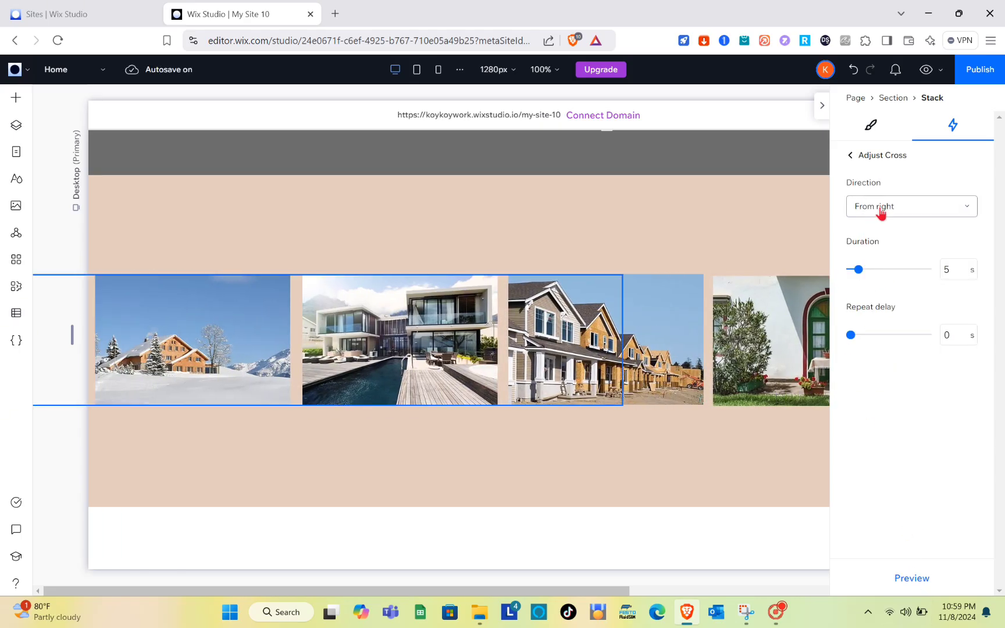
pyautogui.click(881, 212)
pyautogui.click(881, 213)
pyautogui.click(881, 213)
pyautogui.click(881, 213)
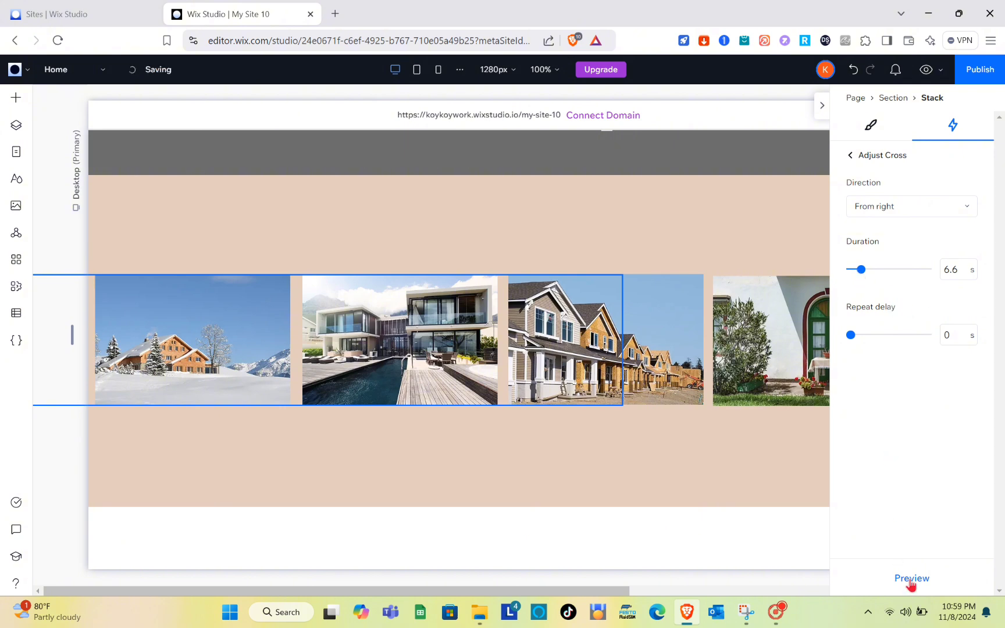
pyautogui.click(821, 115)
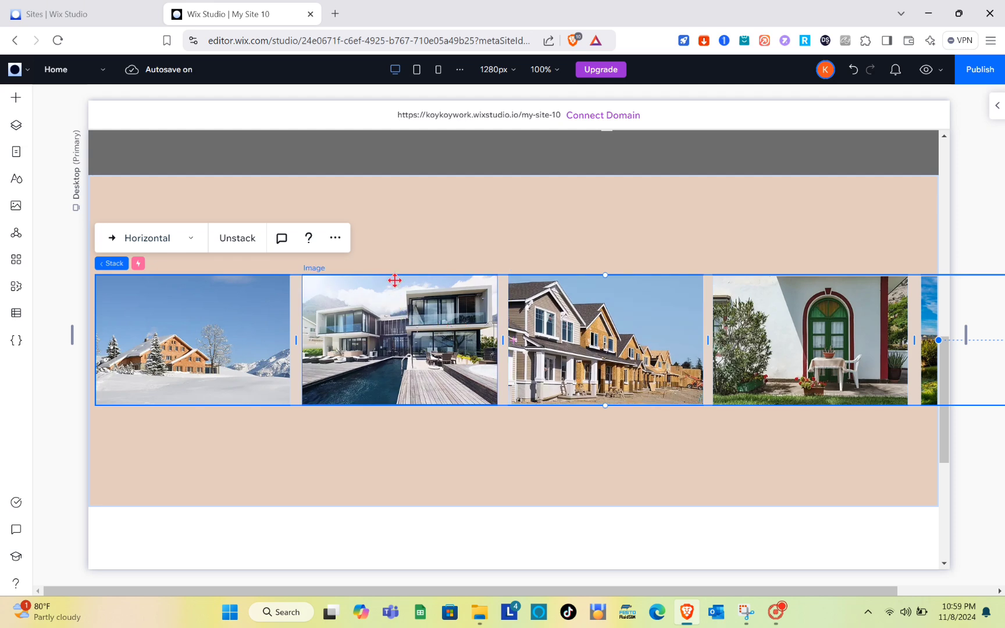
# Step: Duplicate the animated stack, shift the original past the section's left edge and place the copy directly after its last image
pyautogui.moveTo(395, 280); pyautogui.dragTo(462, 468)
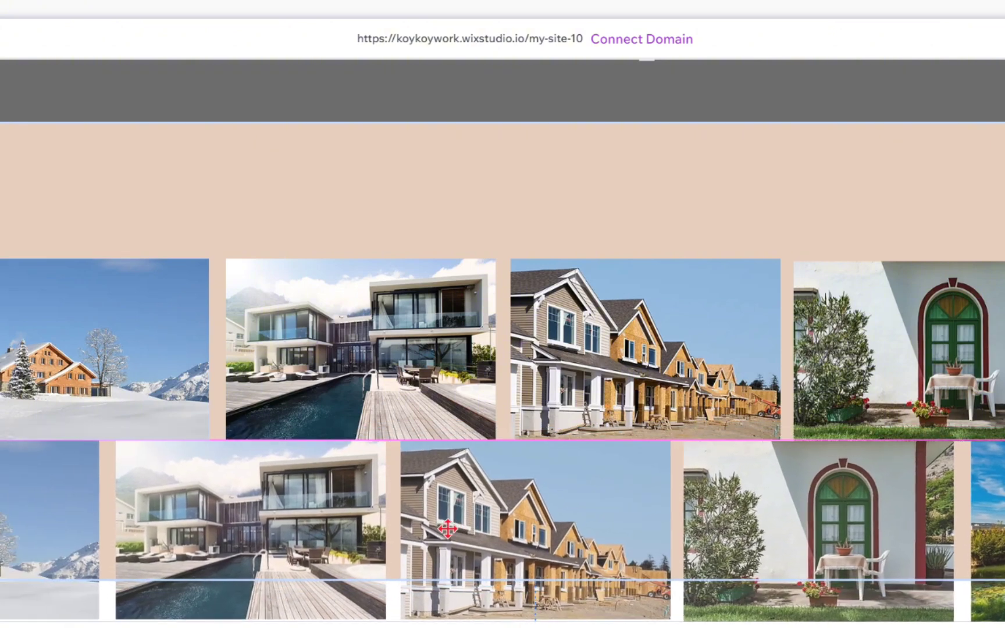
pyautogui.moveTo(447, 529); pyautogui.dragTo(352, 382)
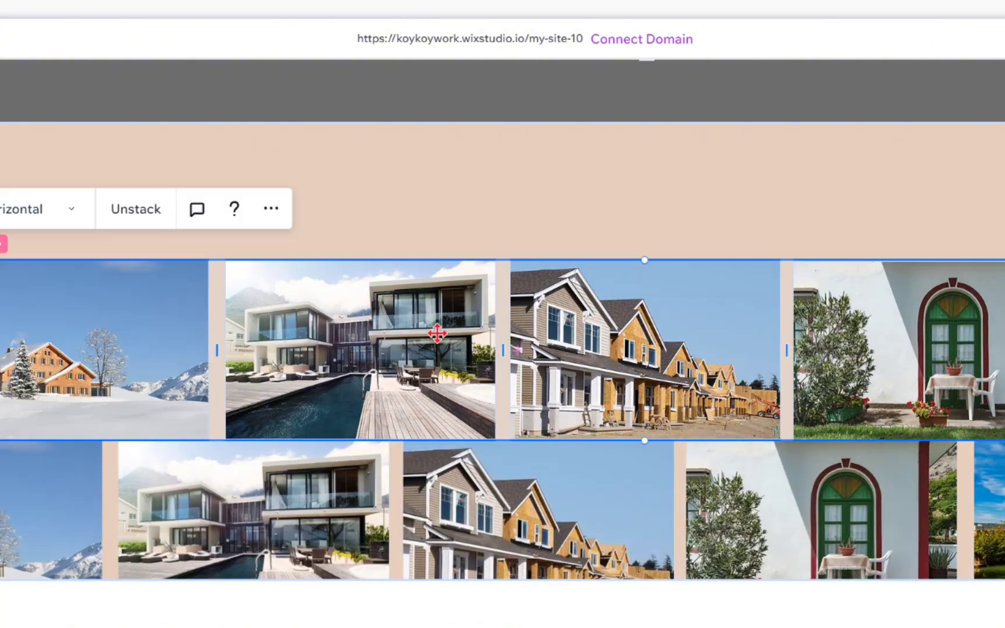
pyautogui.moveTo(435, 332); pyautogui.dragTo(0, 326)
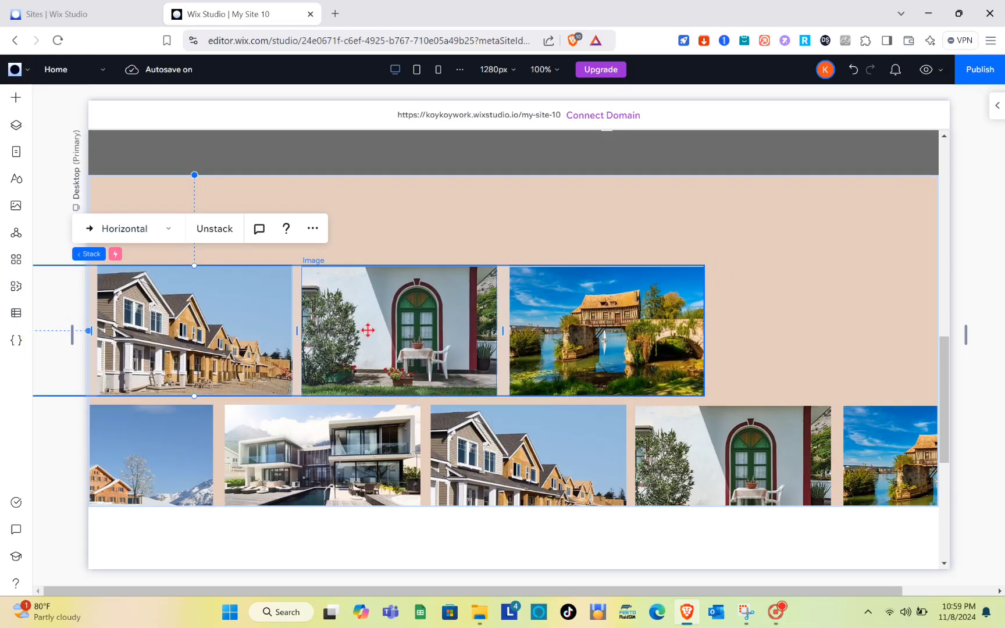
pyautogui.moveTo(365, 330); pyautogui.dragTo(298, 336)
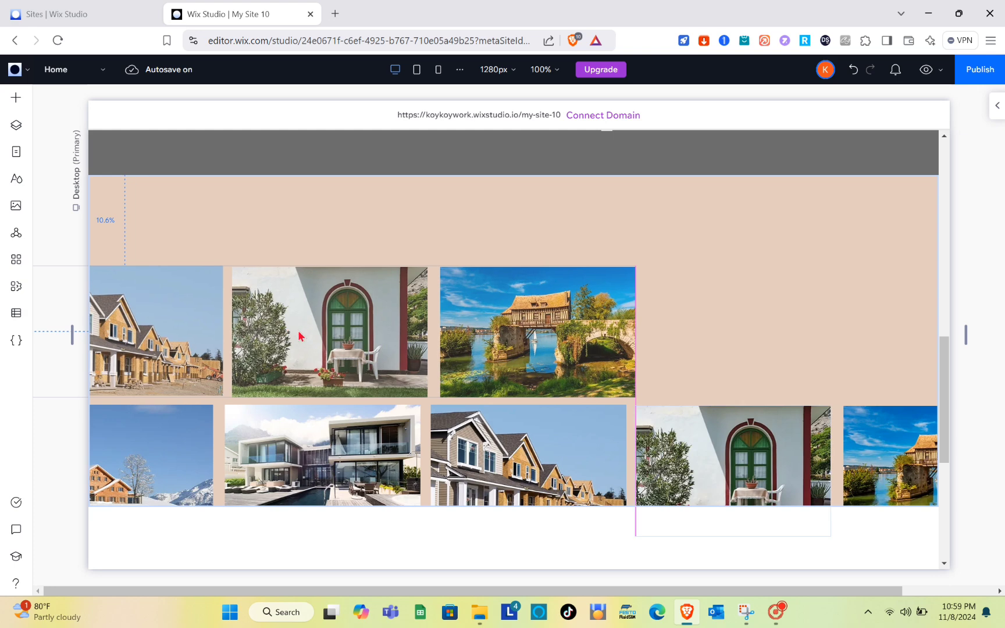
pyautogui.moveTo(178, 441); pyautogui.dragTo(808, 311)
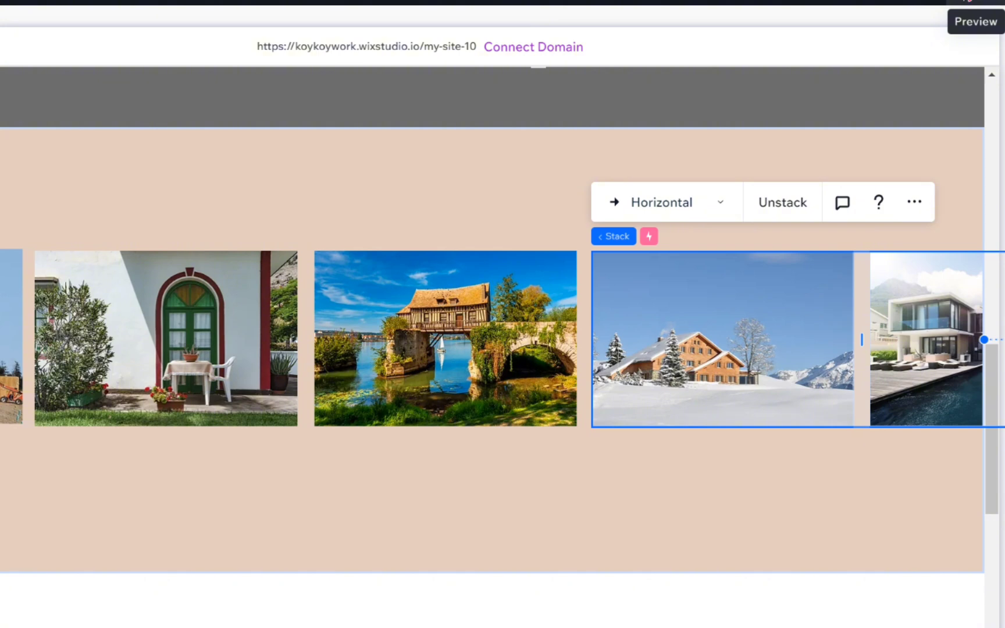
# Step: Preview the site to check how the two looping image stacks move together, and return to editing
pyautogui.click(983, 2)
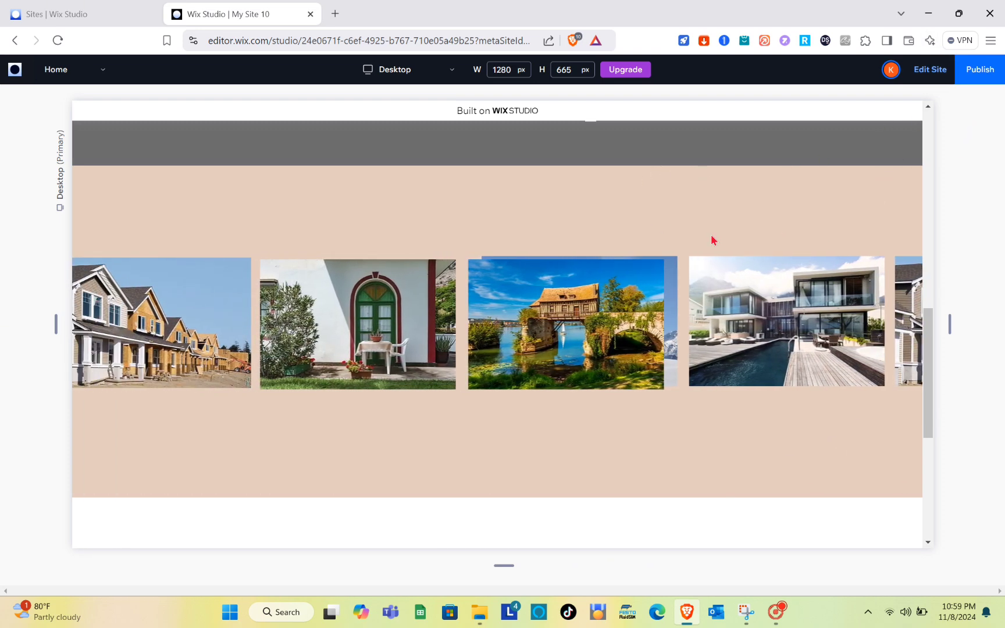
pyautogui.click(928, 75)
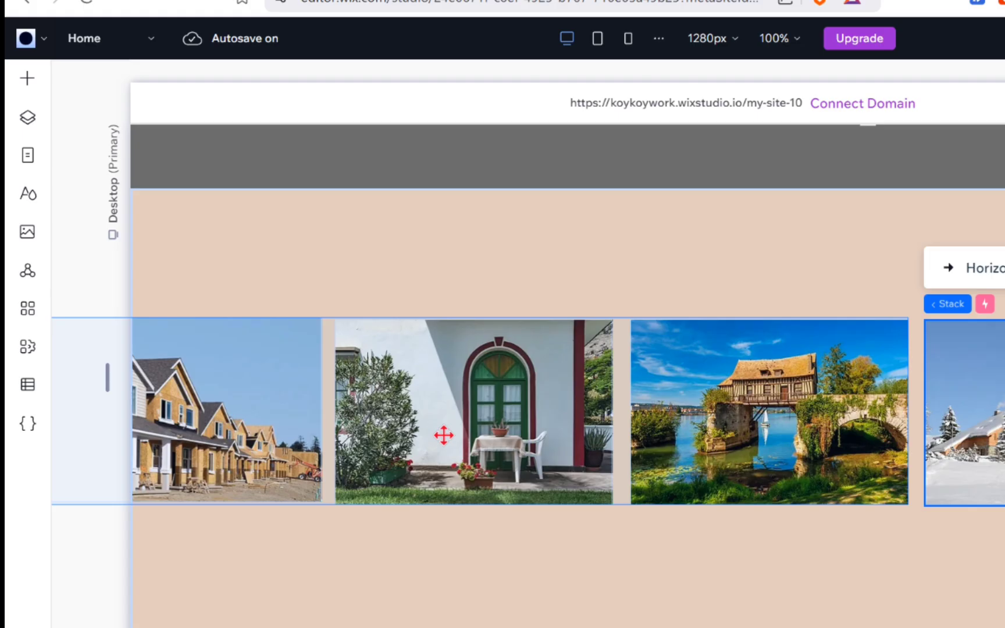
# Step: Move both image stacks up within the section so they line up in one row near its upper edge
pyautogui.moveTo(308, 348); pyautogui.dragTo(310, 300)
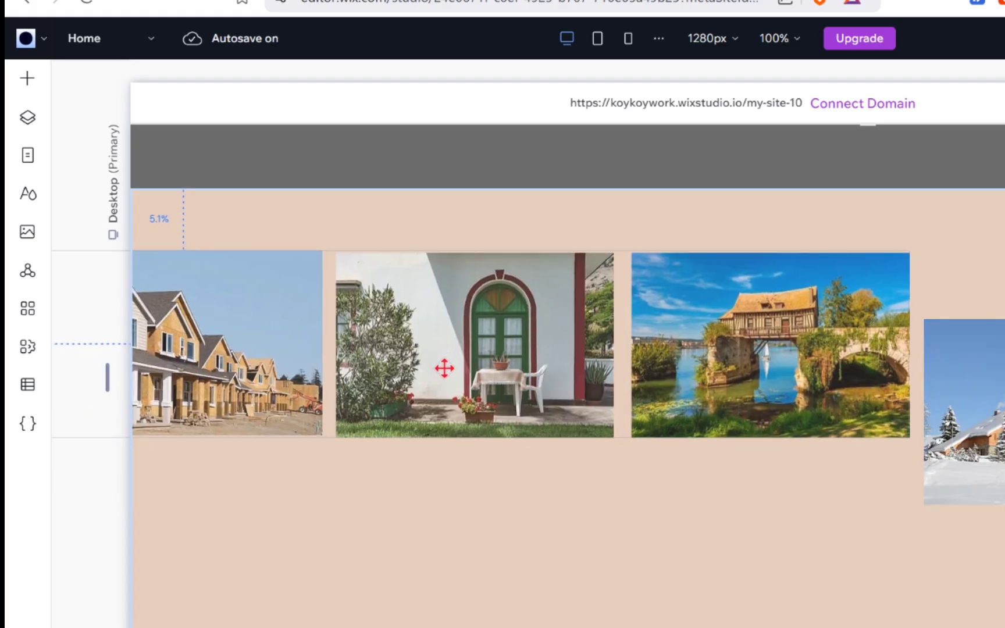
pyautogui.moveTo(444, 368); pyautogui.dragTo(437, 366)
pyautogui.moveTo(991, 366); pyautogui.dragTo(980, 305)
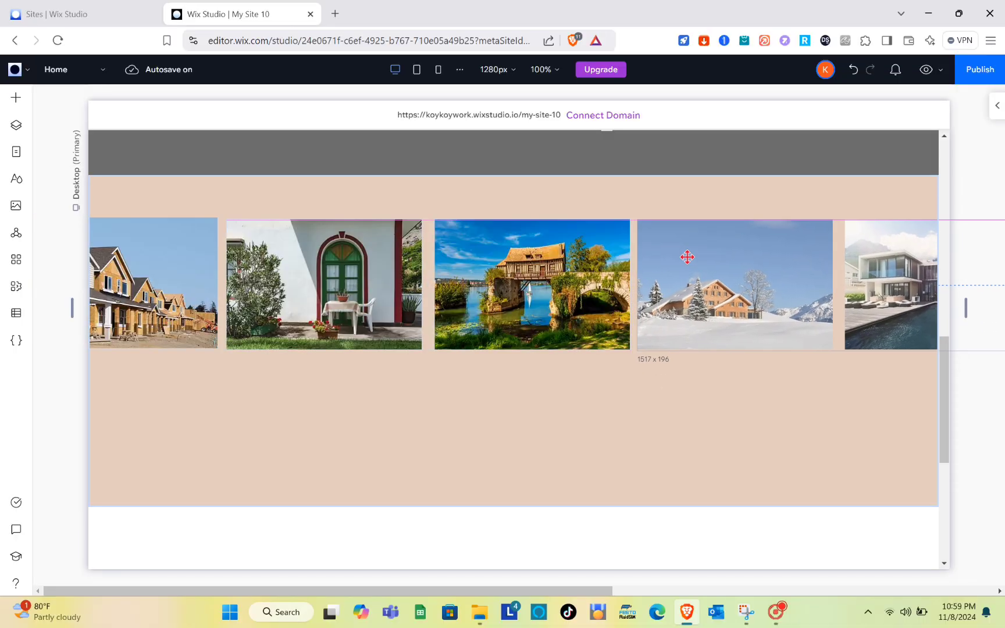
pyautogui.click(484, 405)
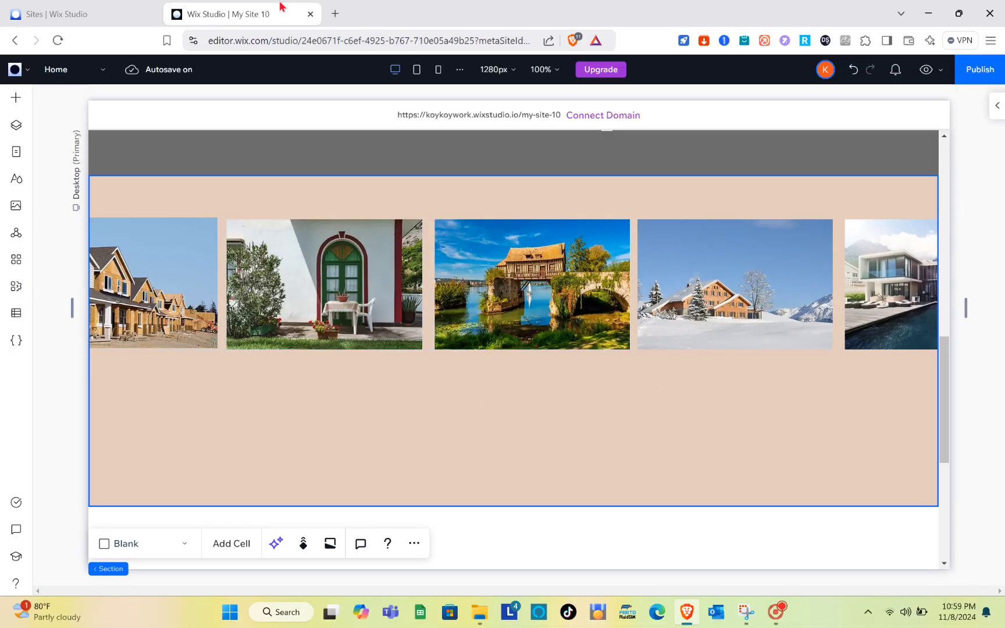
# Step: Search for elfsight in a new browser tab and open the elfsight.com home page
pyautogui.click(335, 14)
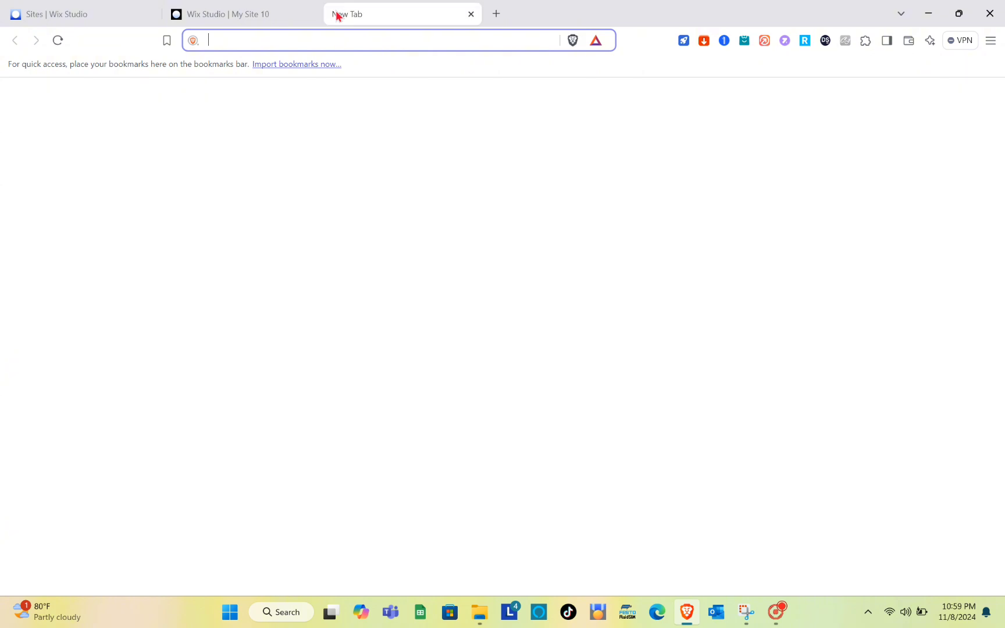
pyautogui.write('elfs')
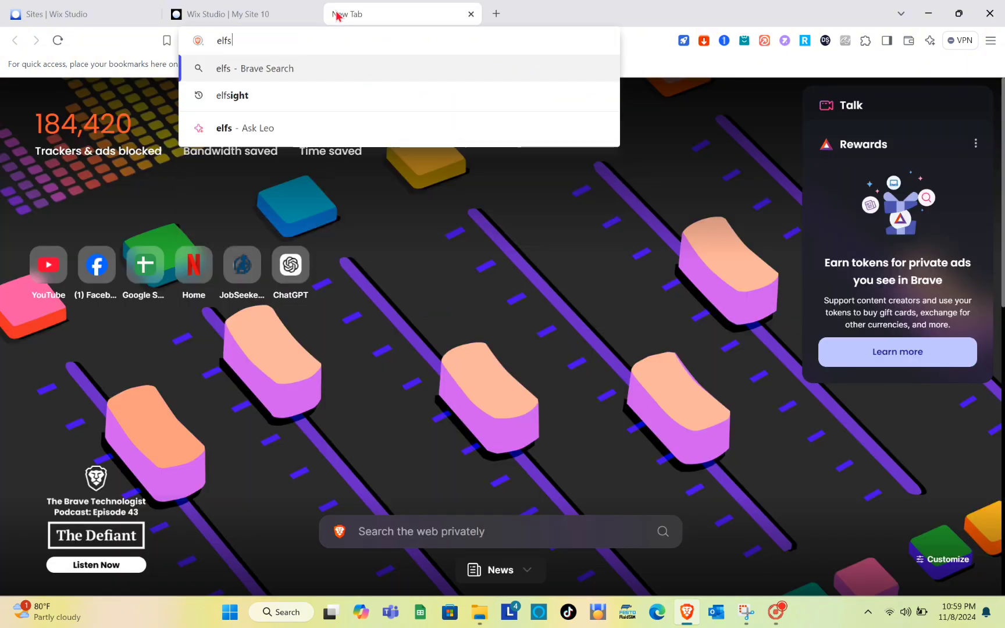
pyautogui.click(230, 95)
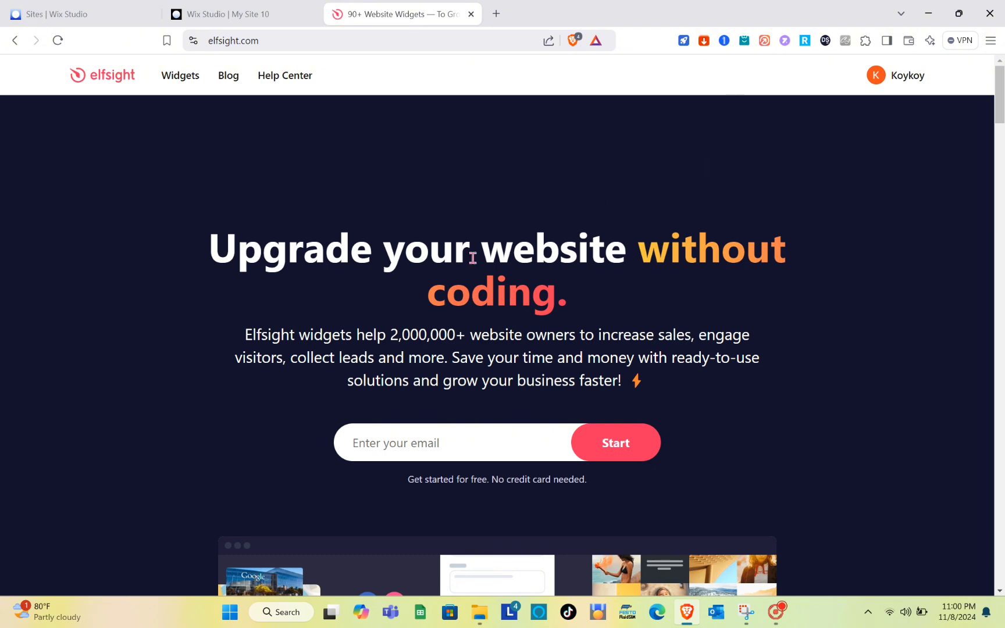
pyautogui.scroll(-3, 470, 365)
pyautogui.scroll(1, 473, 372)
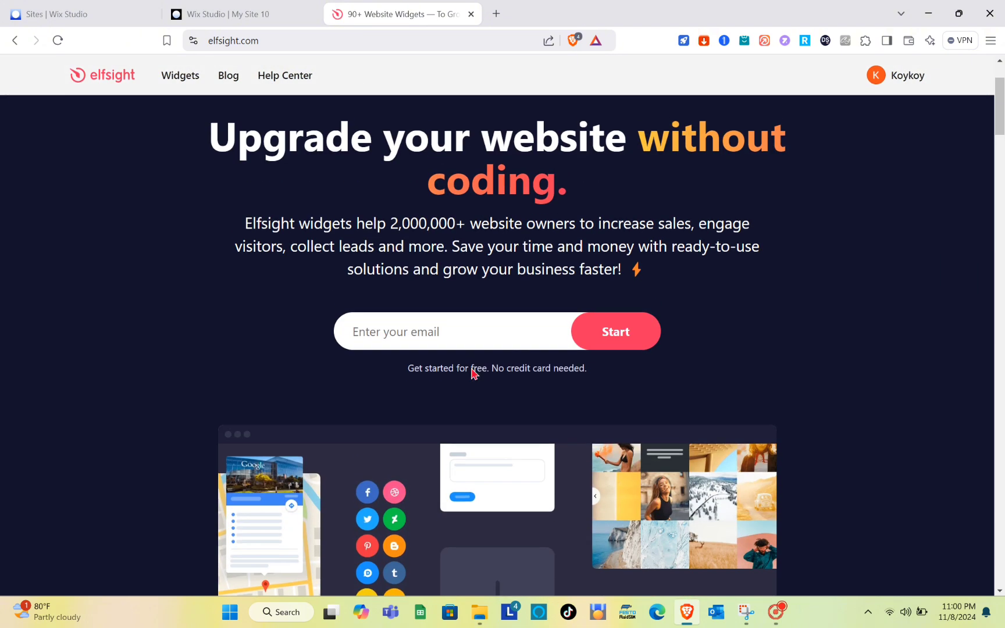
pyautogui.scroll(2, 528, 277)
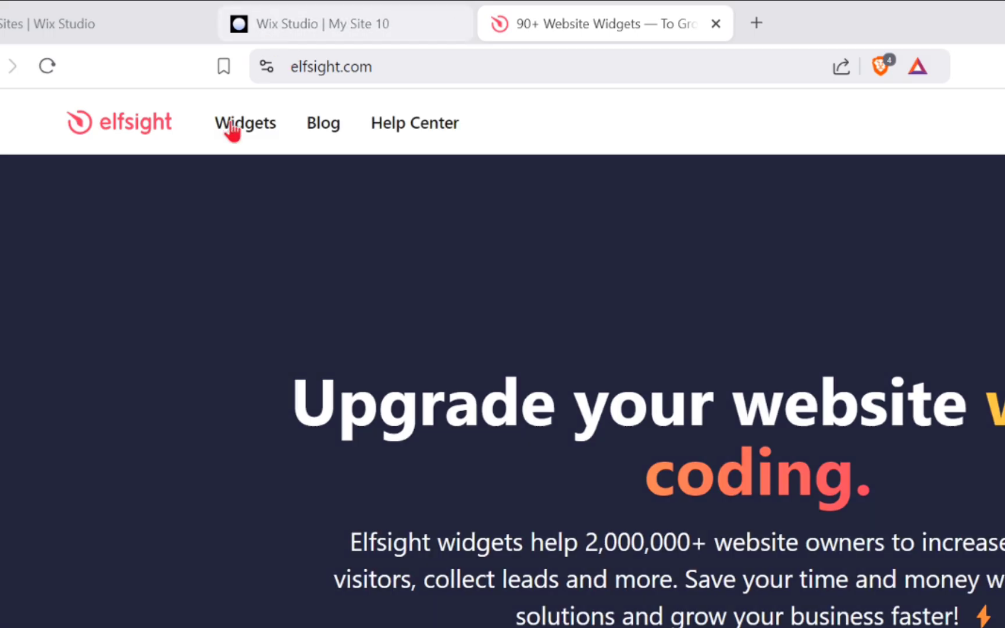
# Step: Find the Logo Showcase widget among Elfsight's widgets and start creating one for free
pyautogui.click(189, 76)
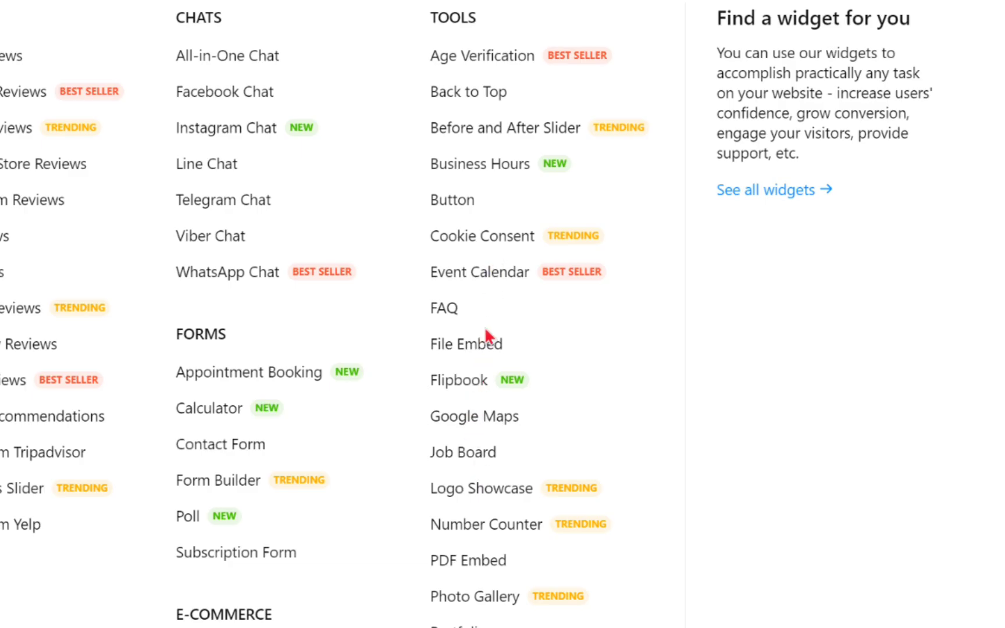
pyautogui.scroll(-3, 484, 330)
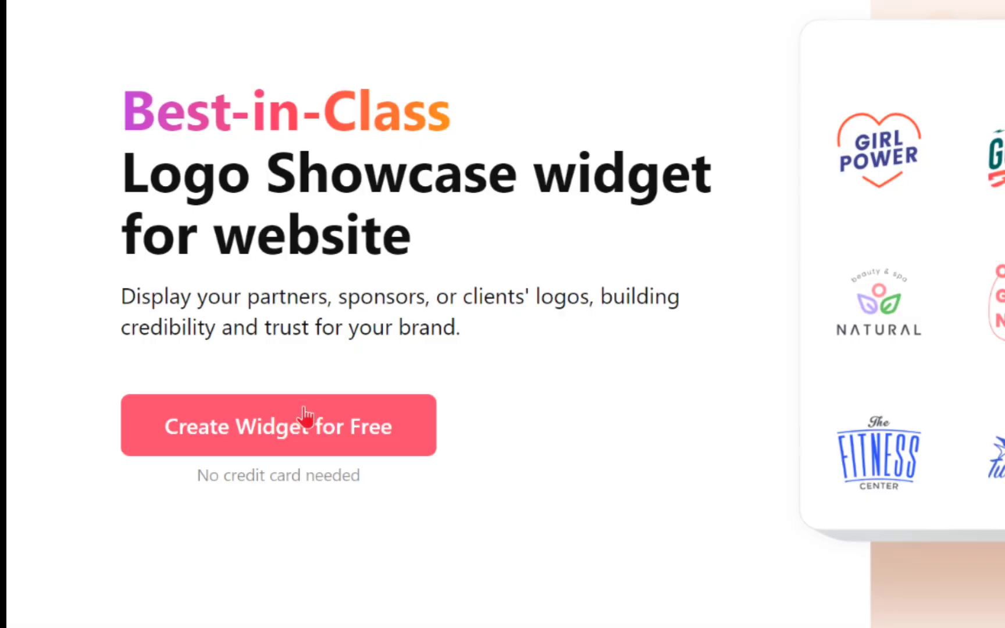
pyautogui.click(266, 447)
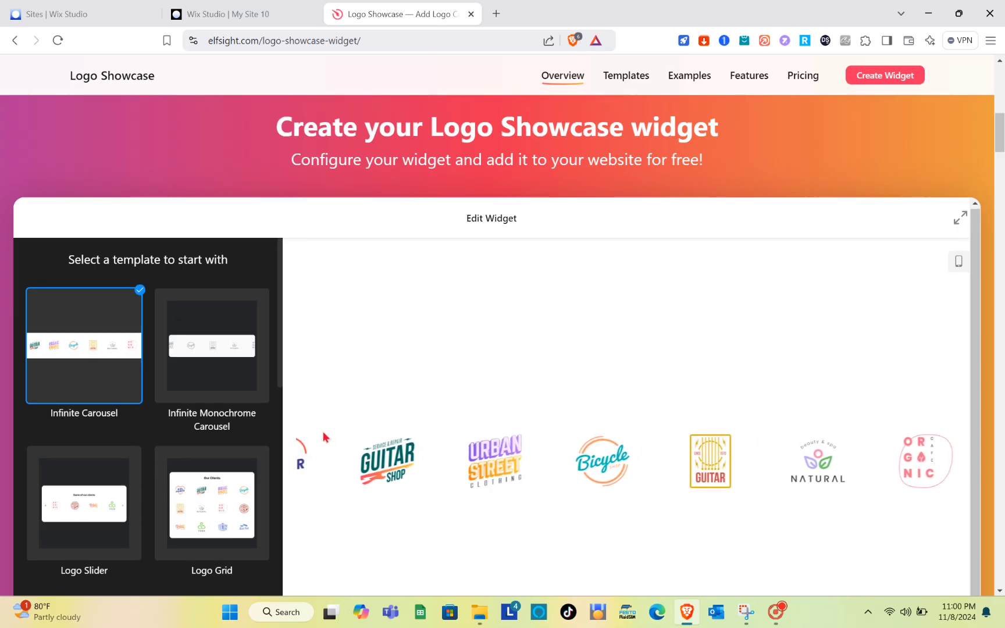
# Step: Try the Infinite Monochrome Carousel, Logo Slider and Logo Grid templates, and continue with the Infinite Carousel template
pyautogui.click(202, 365)
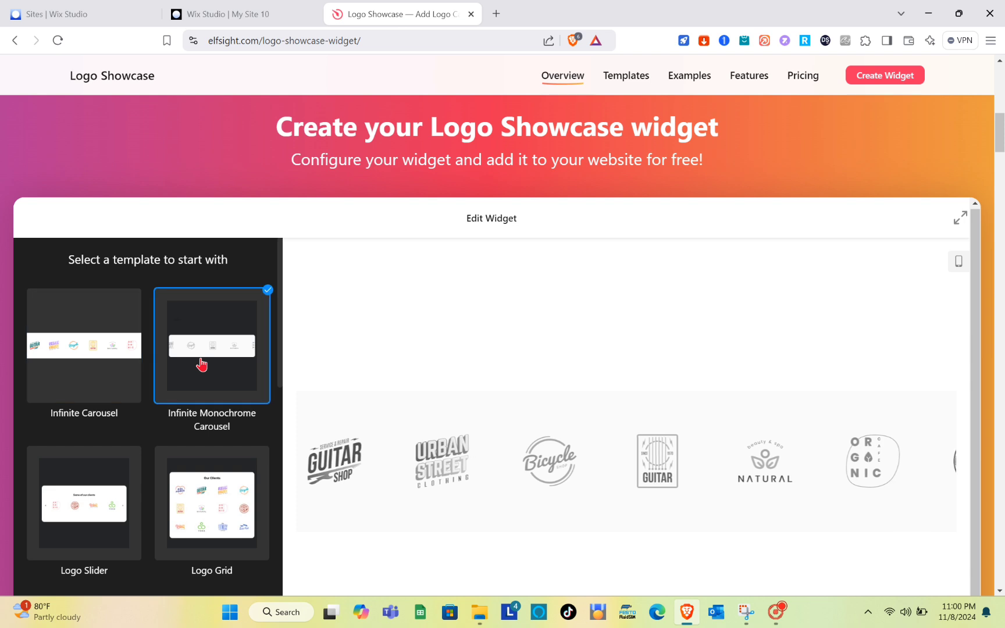
pyautogui.click(97, 490)
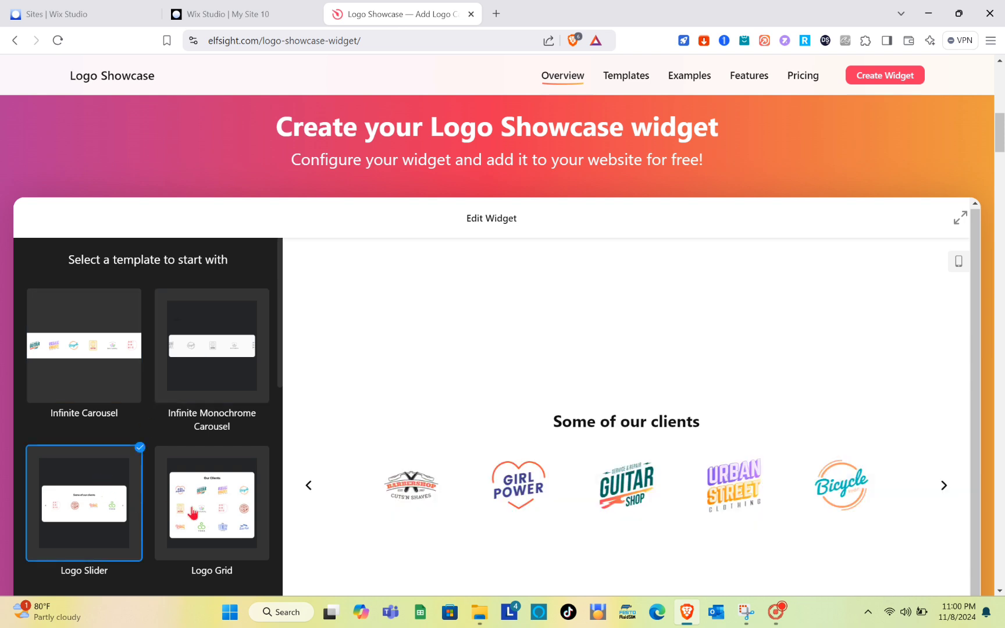
pyautogui.click(231, 507)
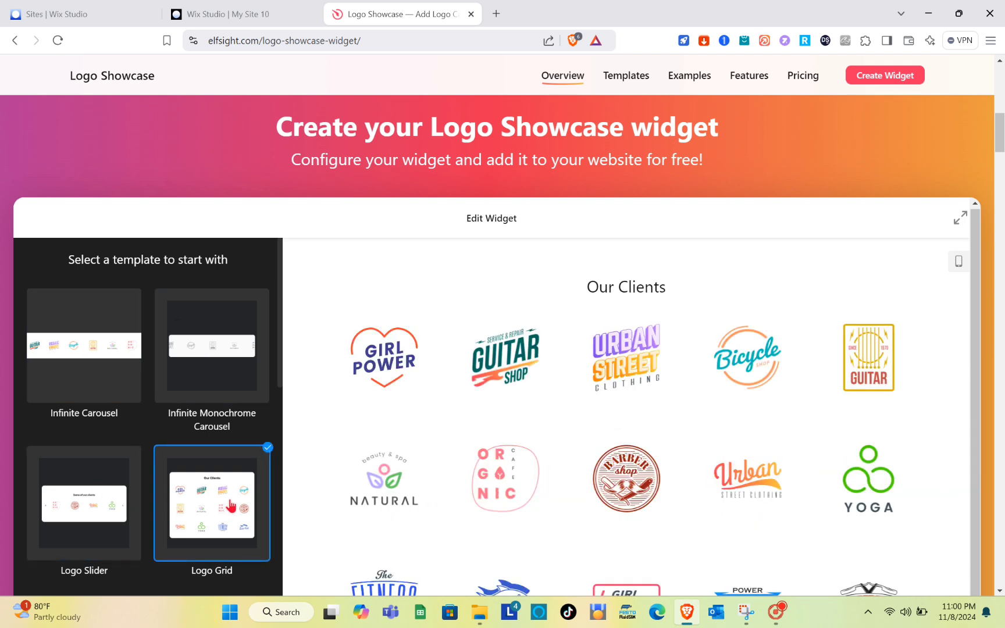
pyautogui.click(104, 389)
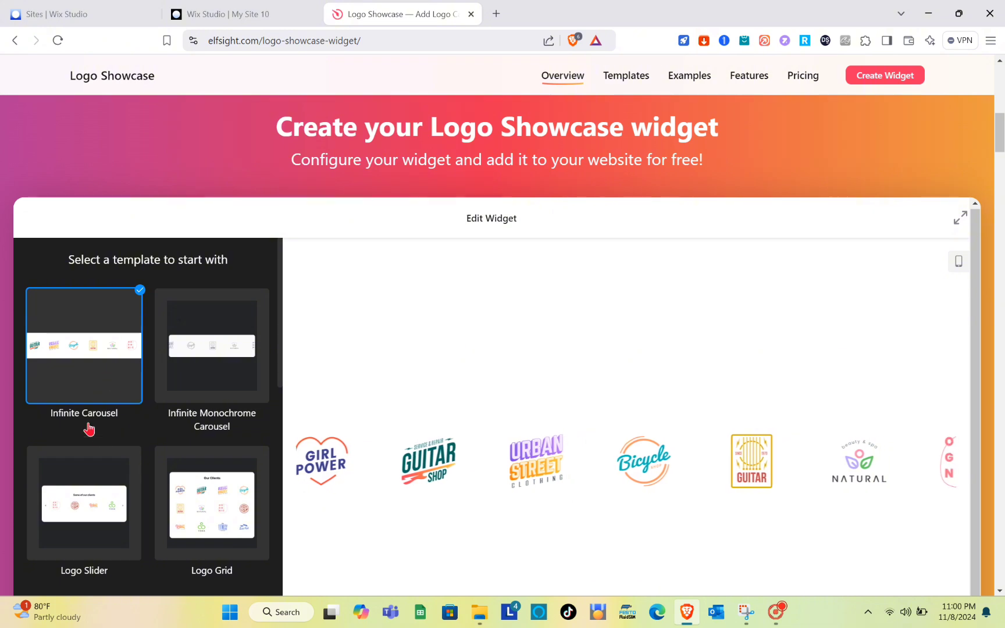
pyautogui.scroll(-3, 128, 445)
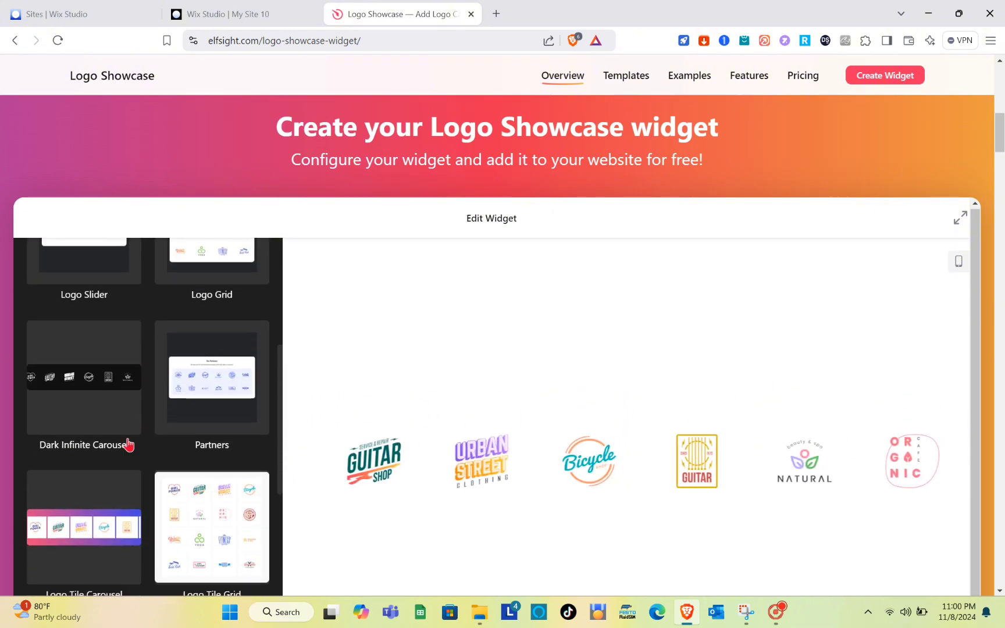
pyautogui.scroll(5, 127, 445)
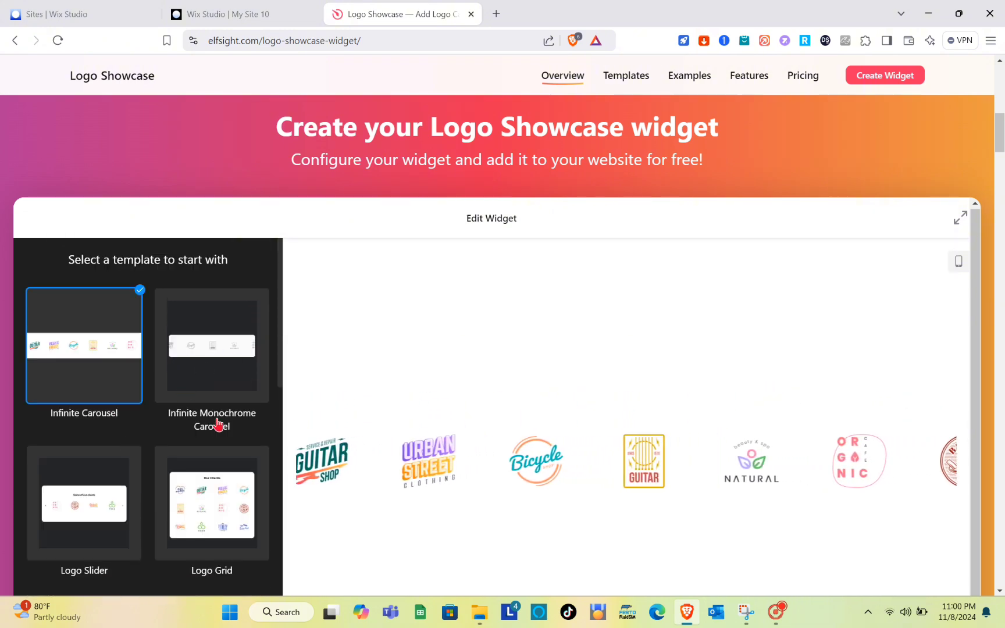
pyautogui.scroll(-5, 400, 372)
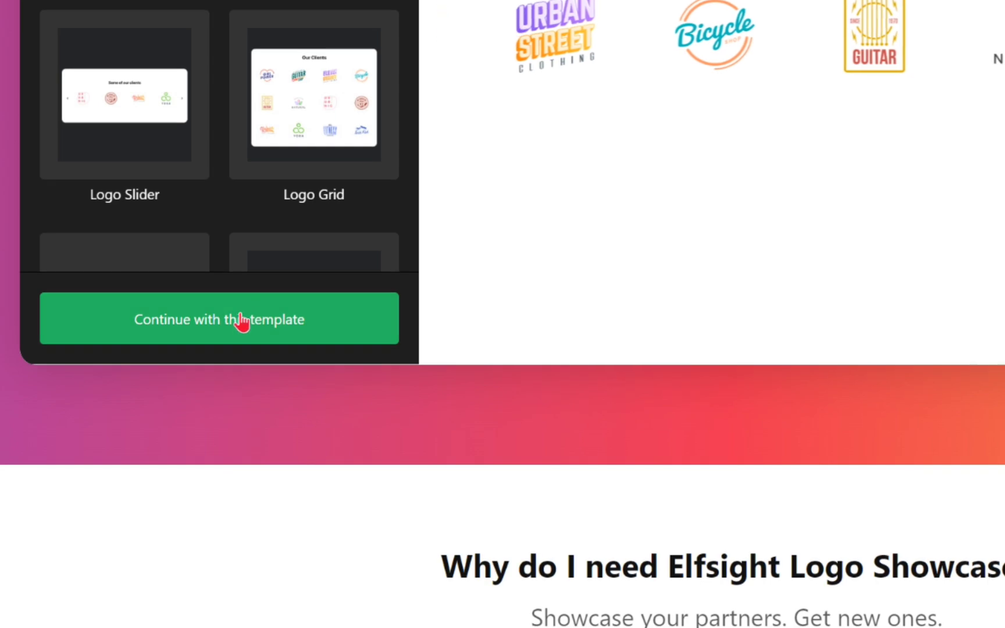
pyautogui.click(162, 334)
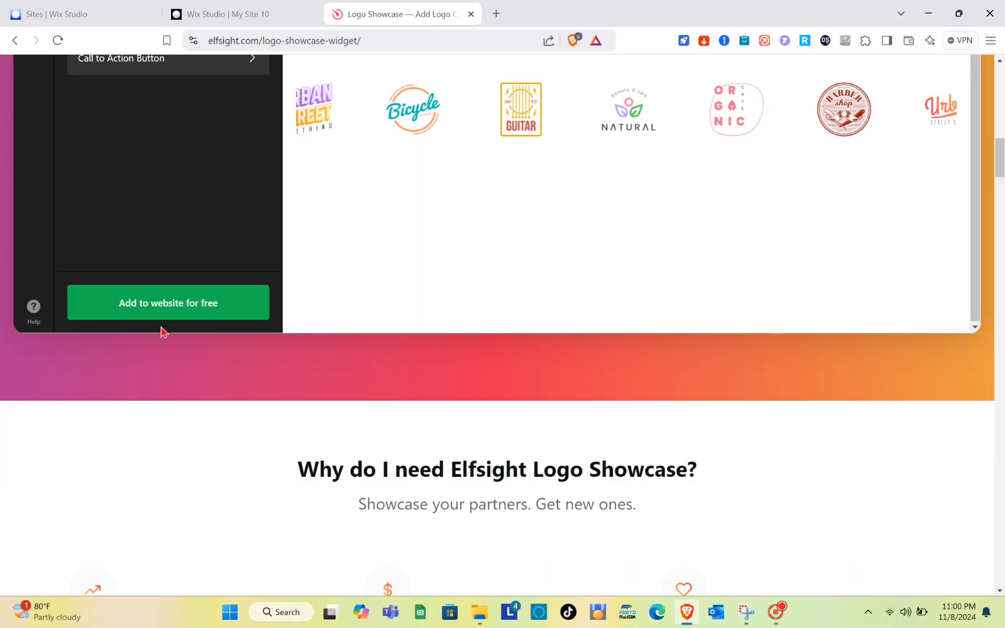
# Step: Upload the orange dress image as the widget's logo
pyautogui.scroll(5, 180, 382)
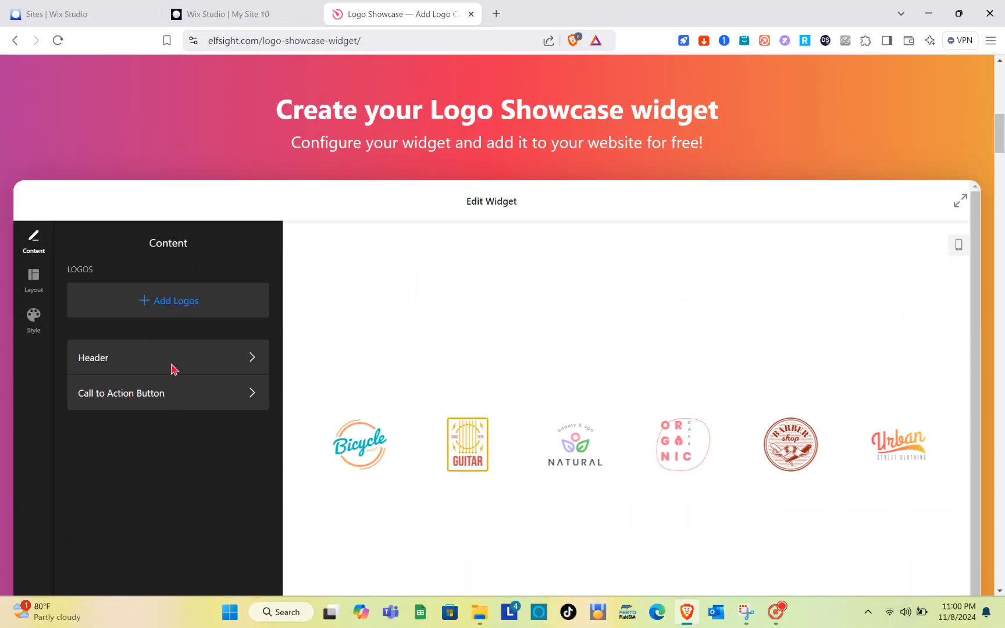
pyautogui.click(164, 308)
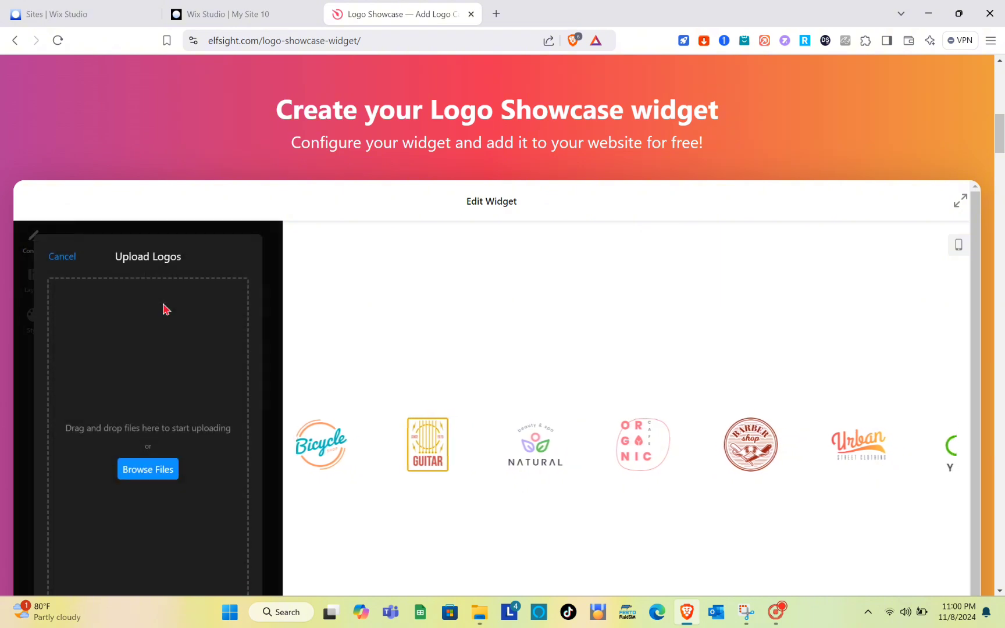
pyautogui.click(162, 478)
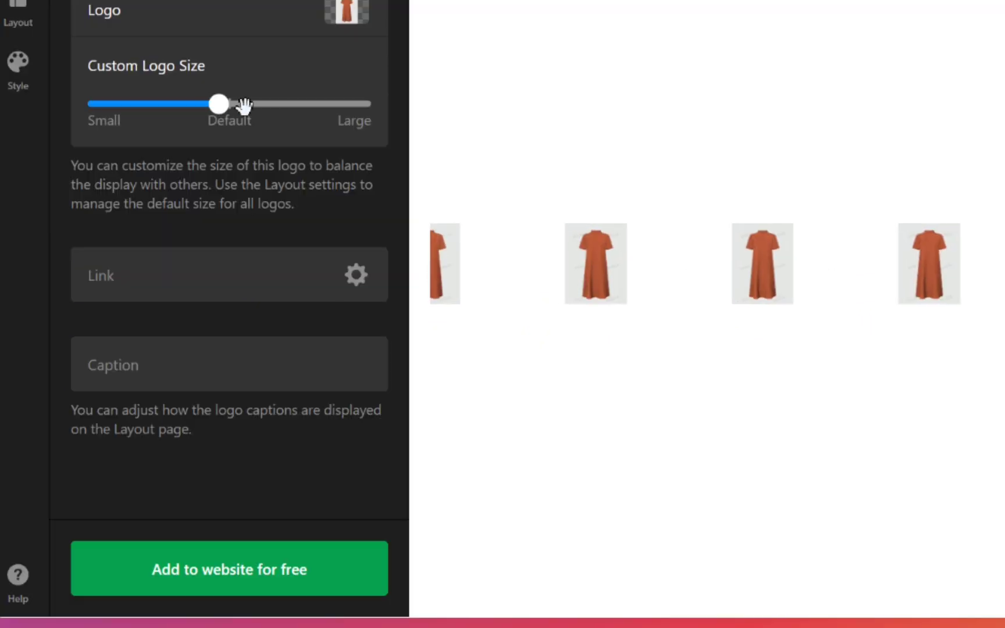
# Step: Set the dress logo's custom size slightly above the default and try entering a caption for it
pyautogui.moveTo(177, 193); pyautogui.dragTo(258, 197)
pyautogui.moveTo(370, 108); pyautogui.dragTo(278, 133)
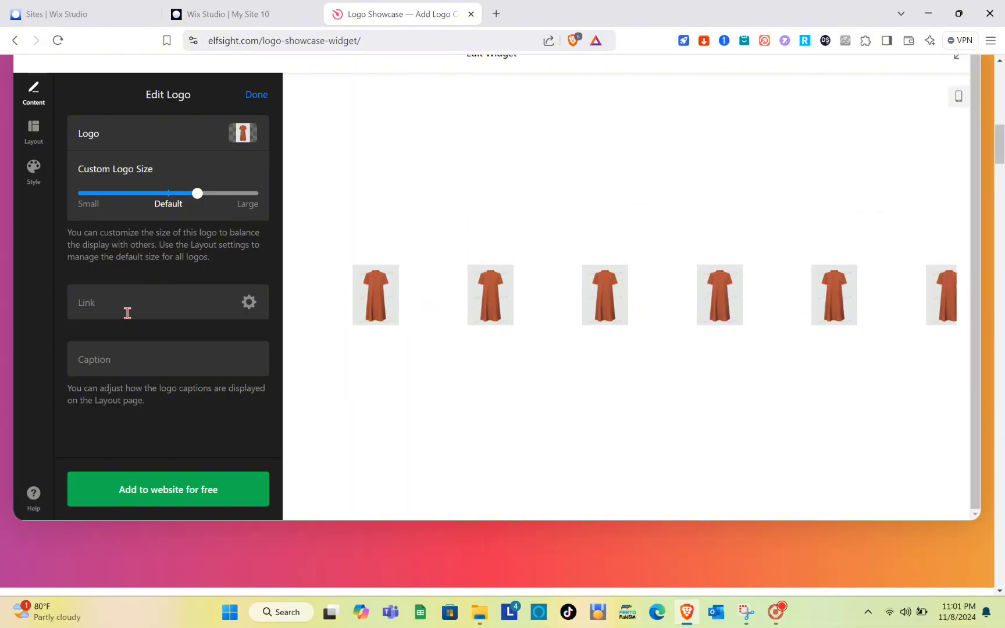
pyautogui.click(140, 363)
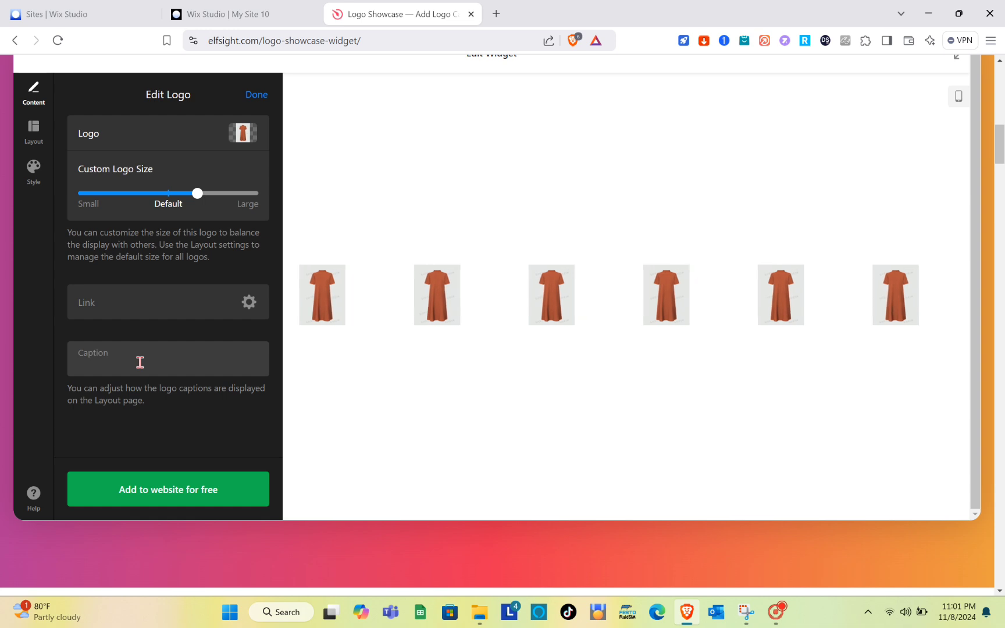
pyautogui.write('hsVX')
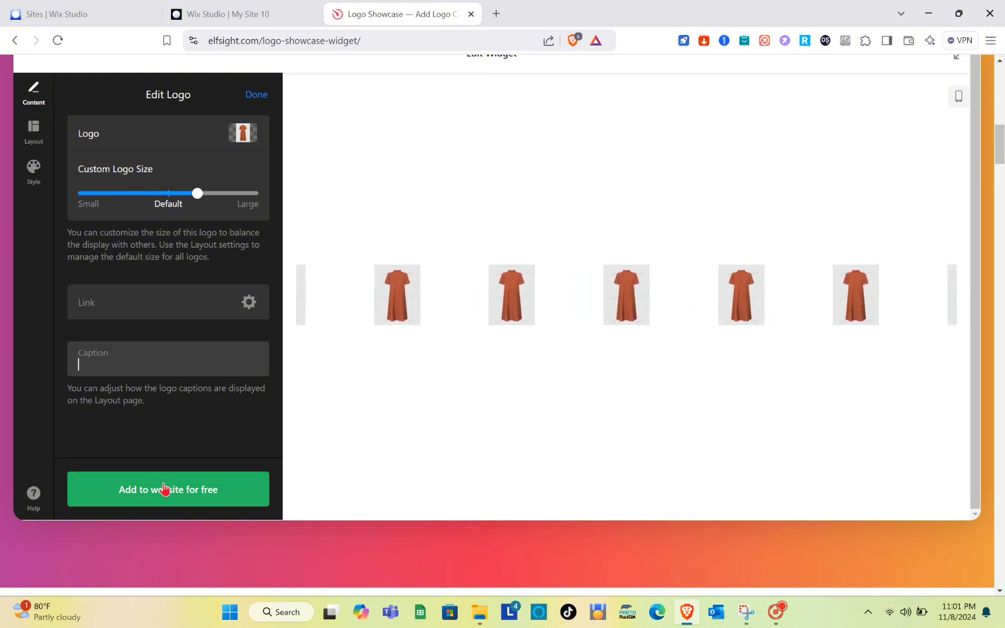
# Step: Try the Carousel and Grid layouts for the logos and return to the Ticker layout
pyautogui.click(35, 143)
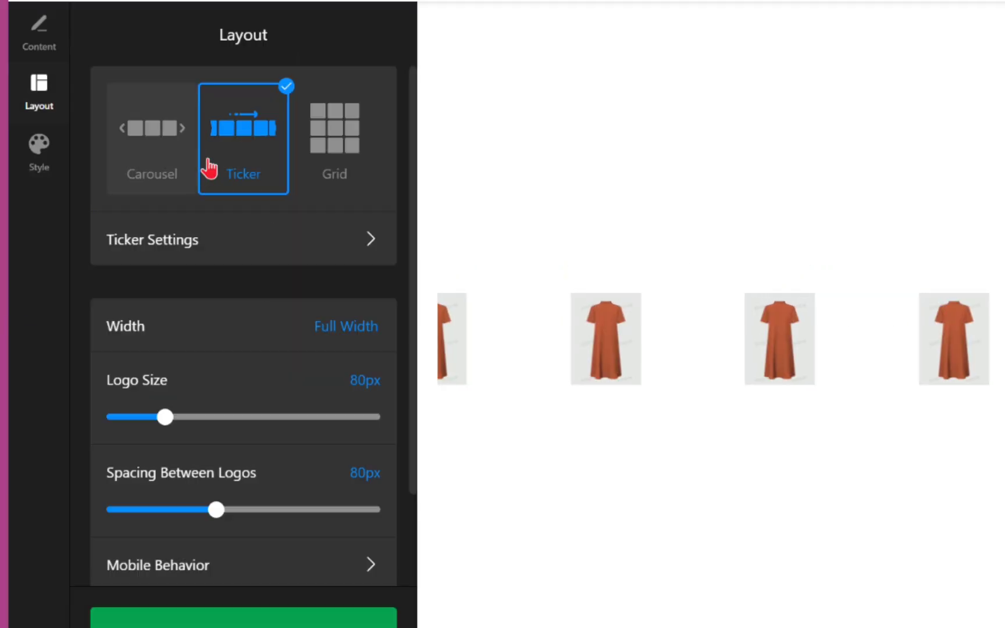
pyautogui.click(186, 168)
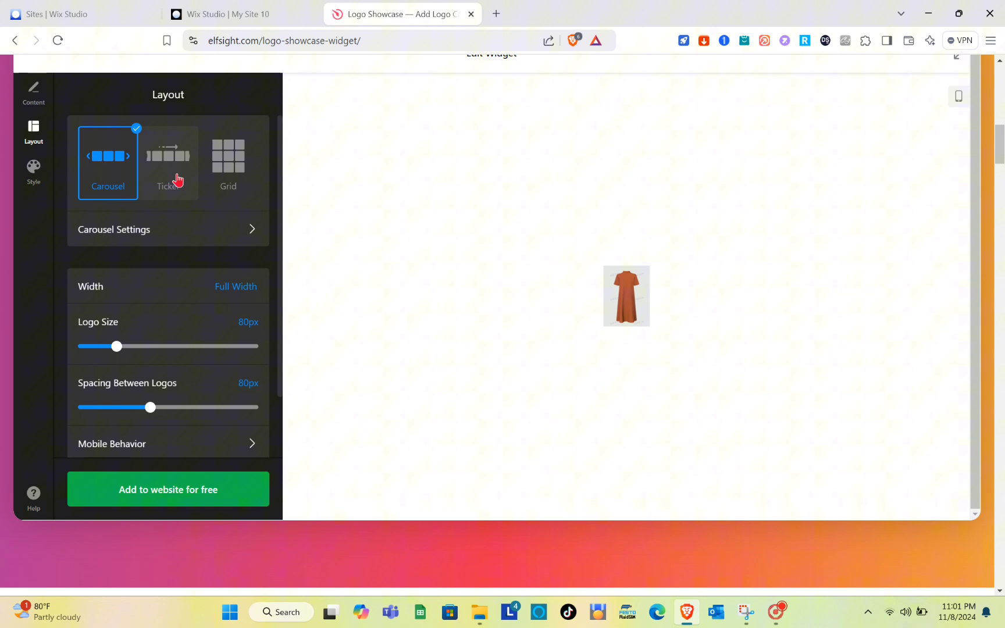
pyautogui.click(258, 164)
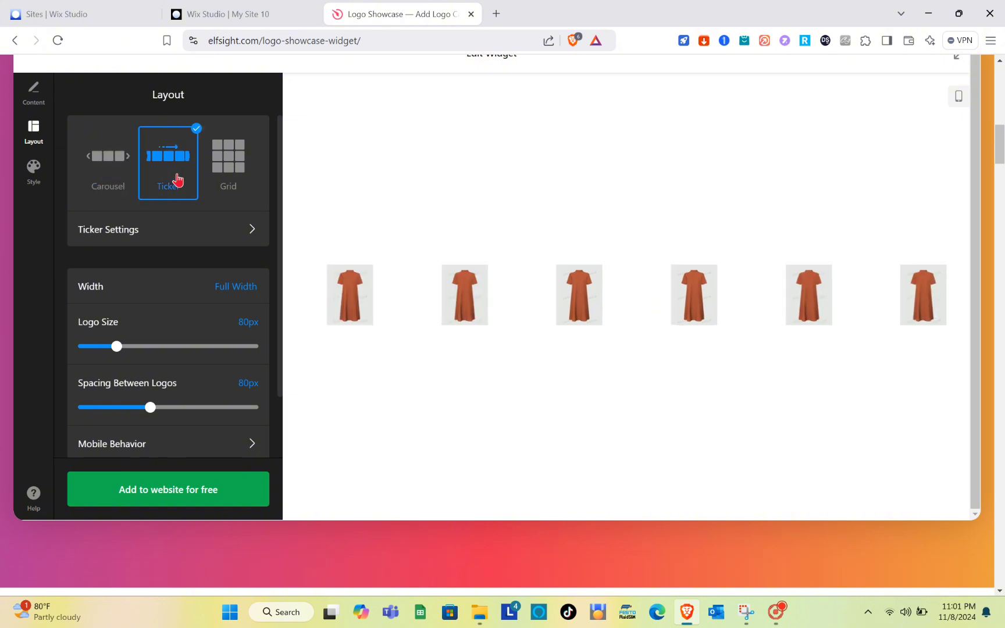
pyautogui.click(240, 183)
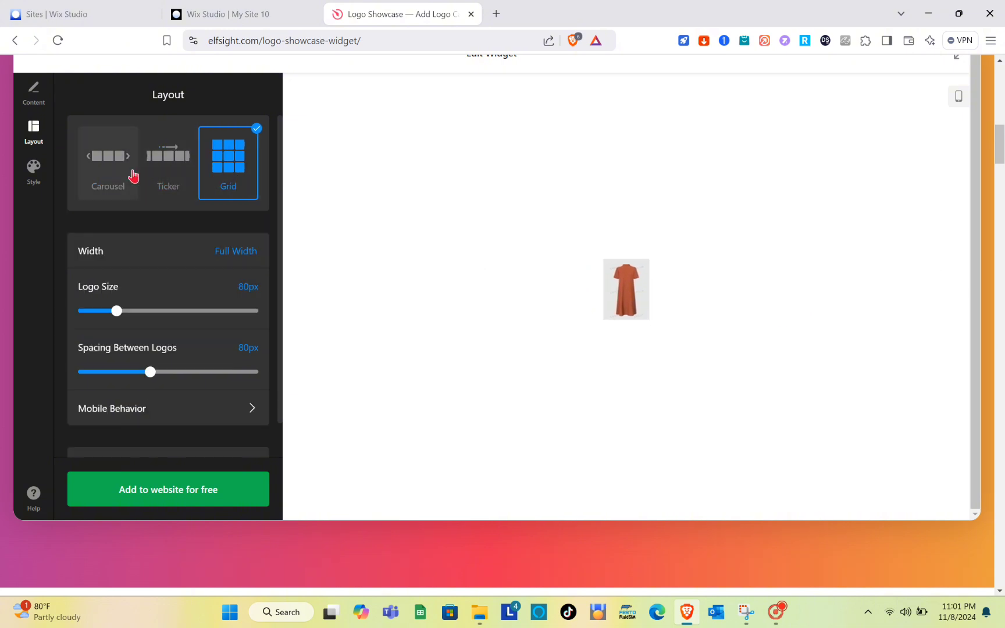
pyautogui.click(165, 173)
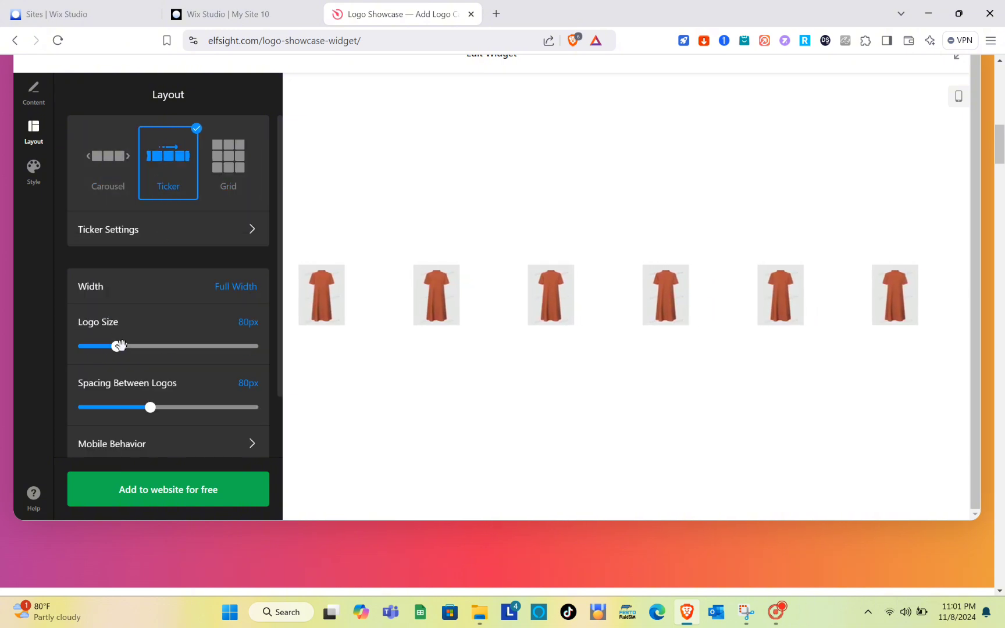
pyautogui.scroll(-1, 132, 326)
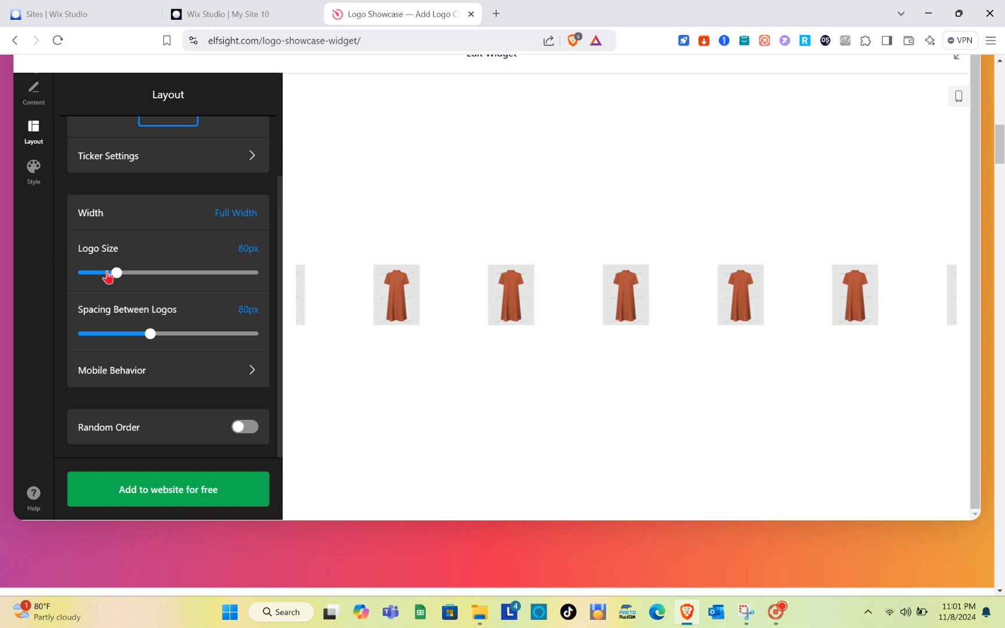
# Step: Look through the widget's background and logo style settings
pyautogui.click(43, 183)
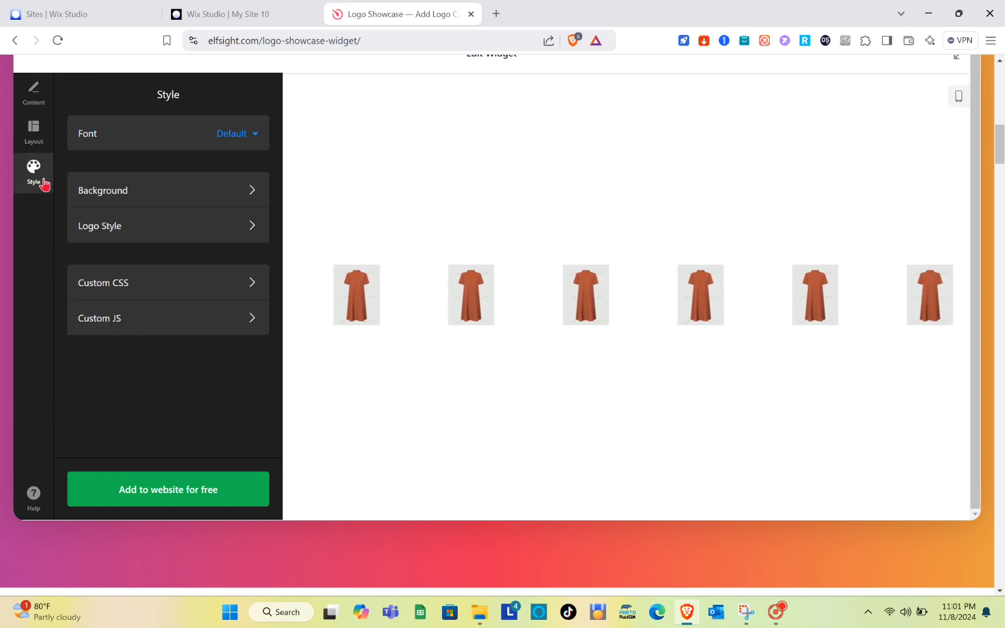
pyautogui.click(209, 199)
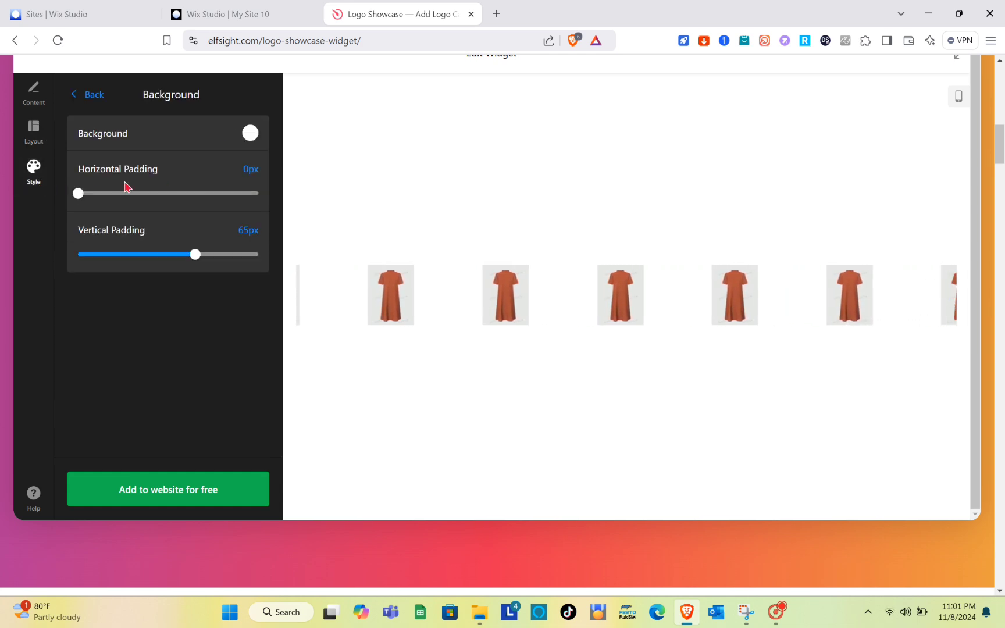
pyautogui.click(78, 98)
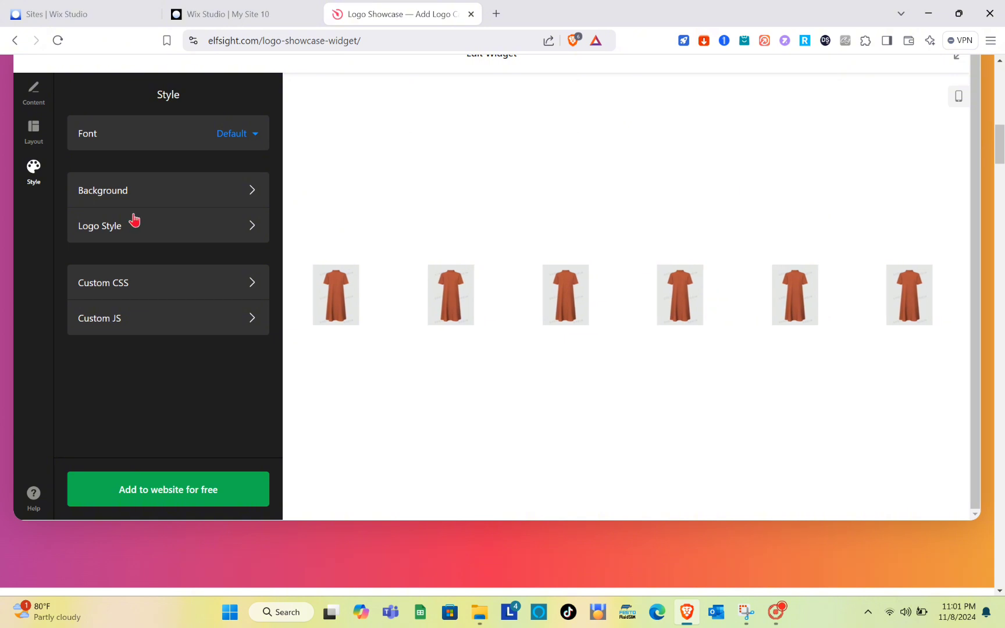
pyautogui.click(145, 232)
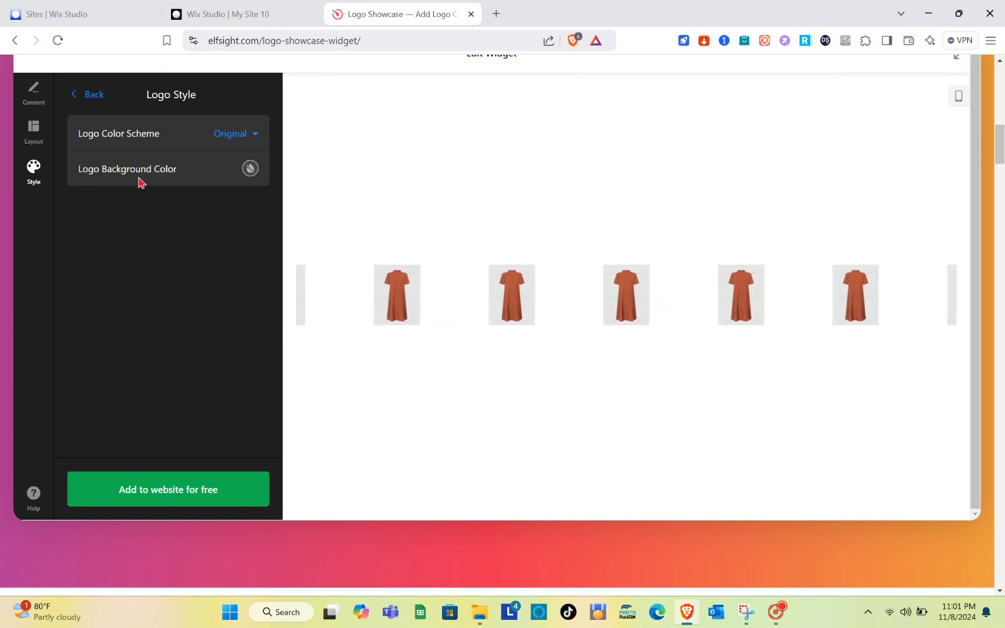
# Step: Set the logo background color in the widget's logo style to dark brown
pyautogui.click(70, 100)
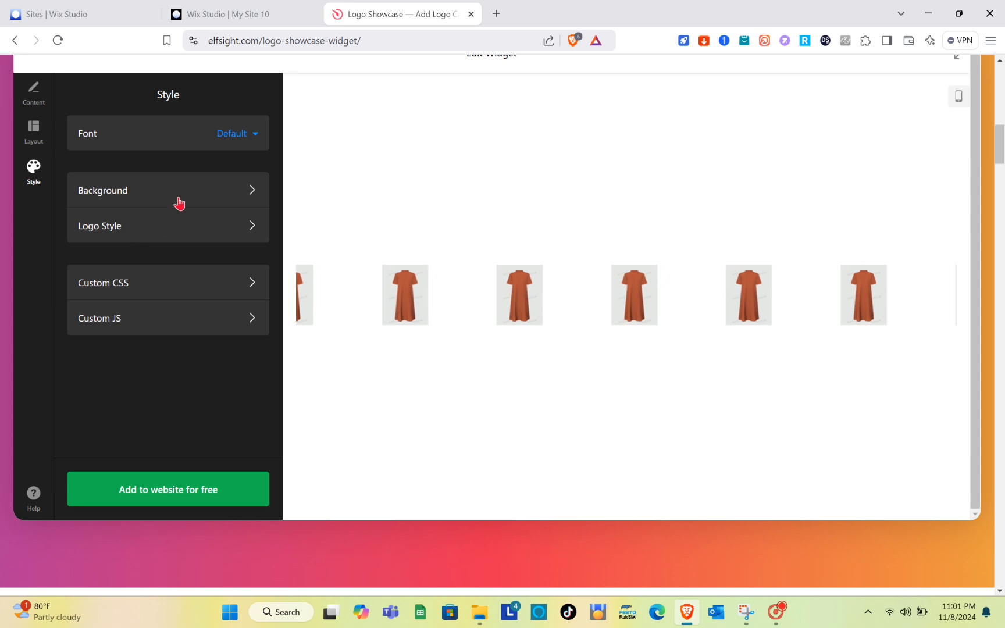
pyautogui.click(186, 228)
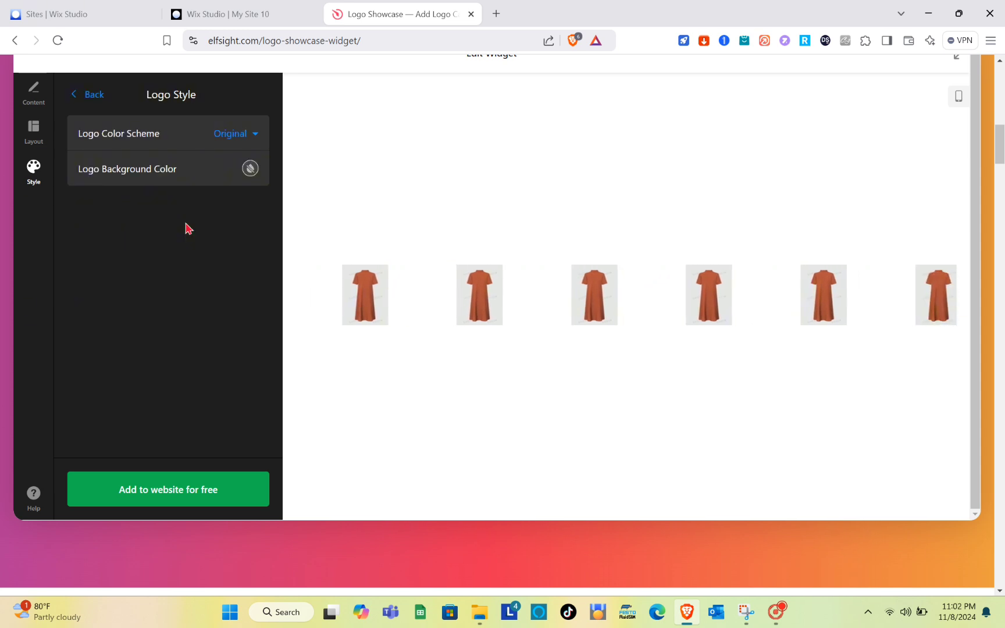
pyautogui.click(250, 169)
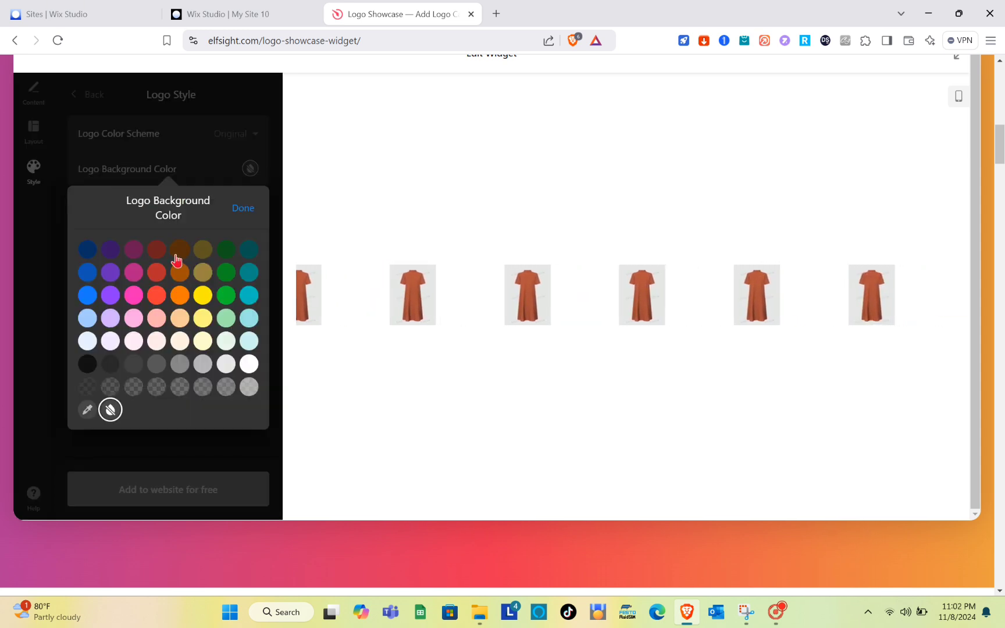
pyautogui.click(177, 257)
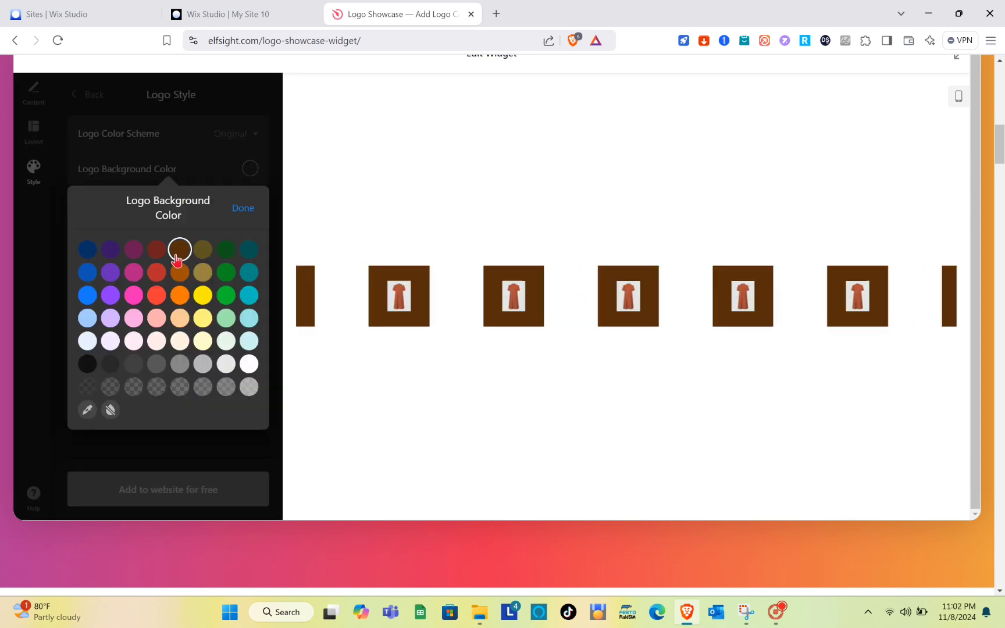
pyautogui.click(240, 210)
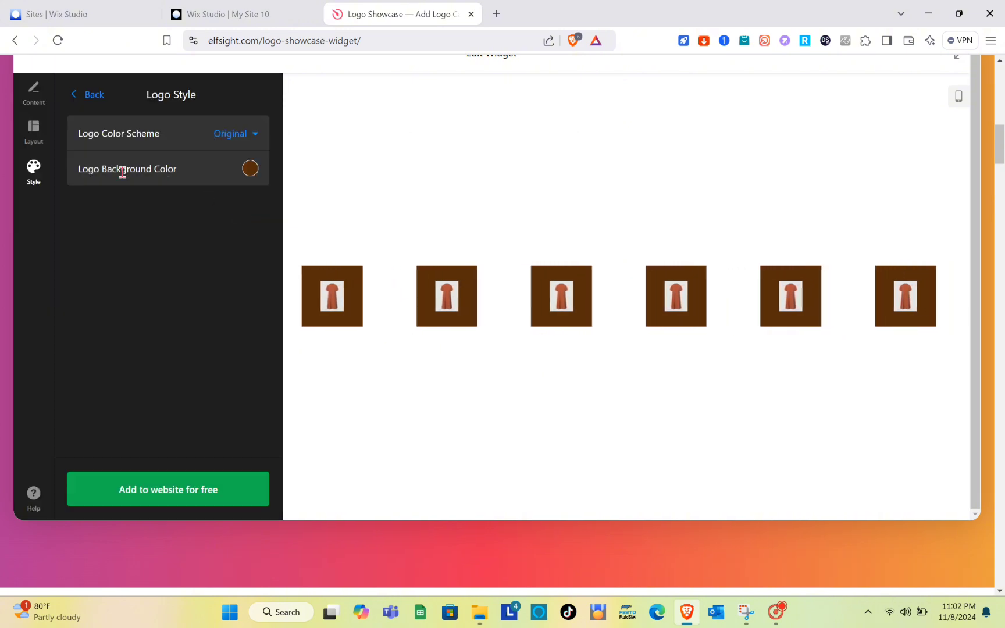
# Step: Publish the logo showcase widget on the Free plan and copy its embed code
pyautogui.click(177, 500)
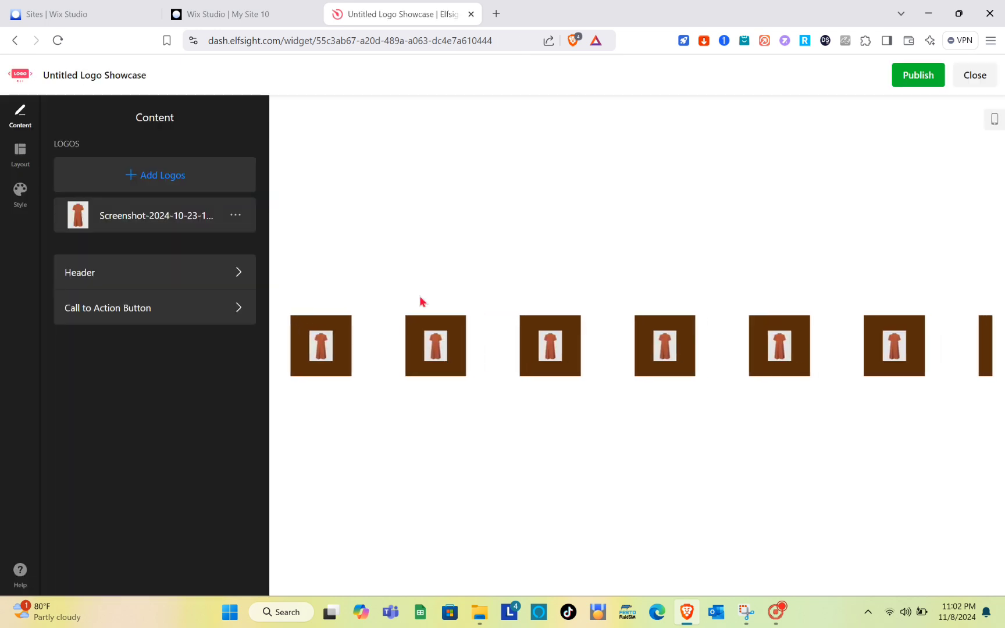
pyautogui.click(926, 82)
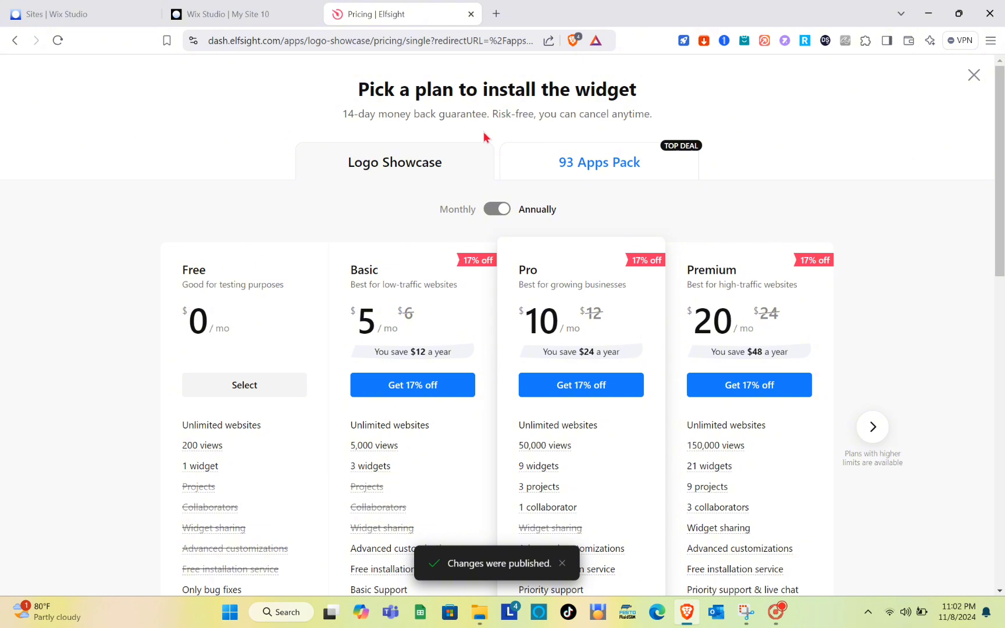
pyautogui.click(247, 392)
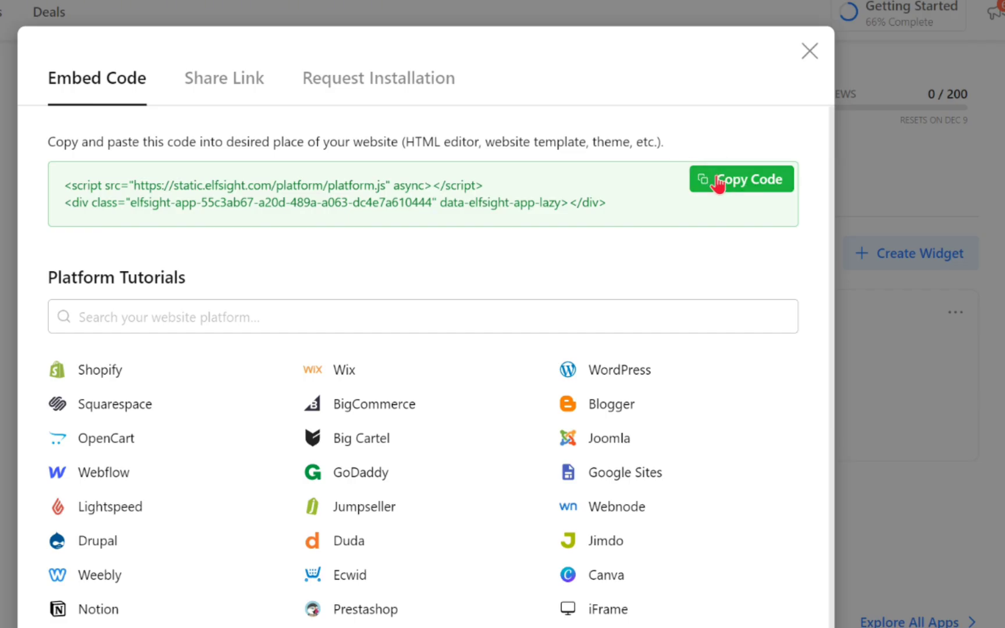
pyautogui.click(720, 184)
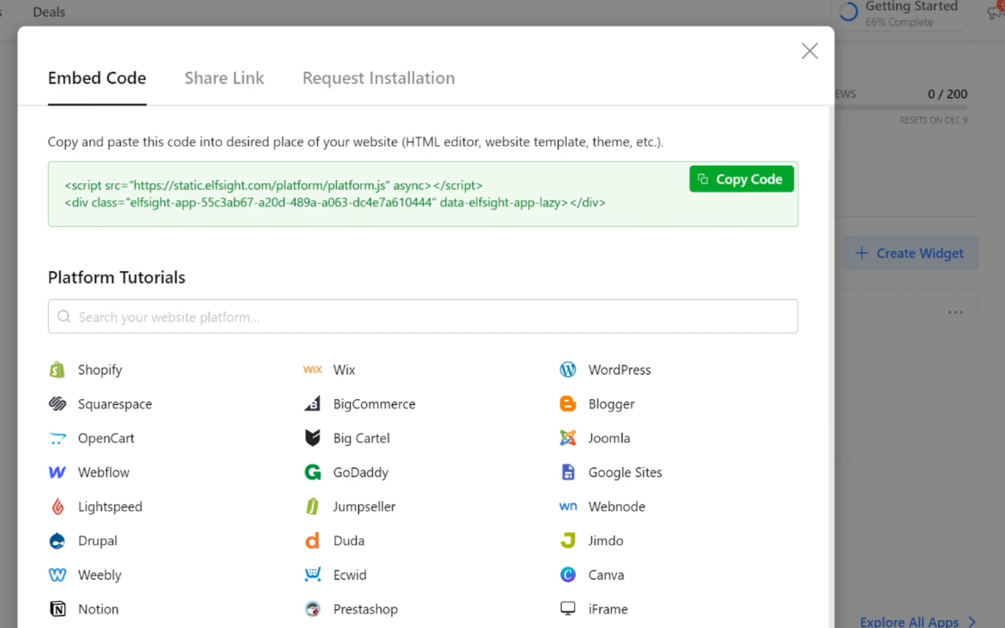
# Step: Switch to the Wix Studio editor for My Site 10 and add an Embed Code element to the page
pyautogui.click(225, 4)
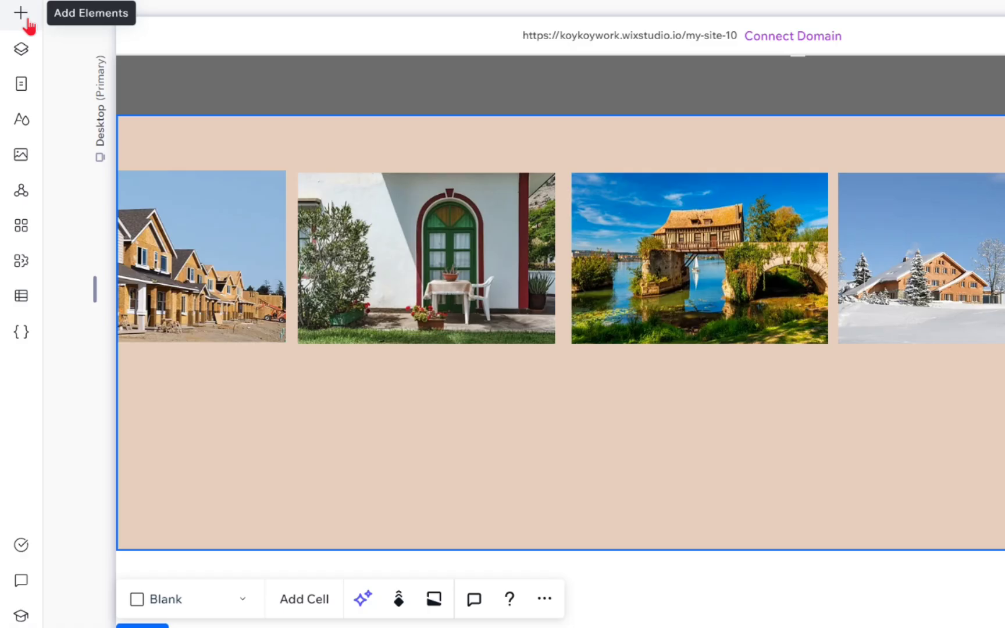
pyautogui.click(26, 20)
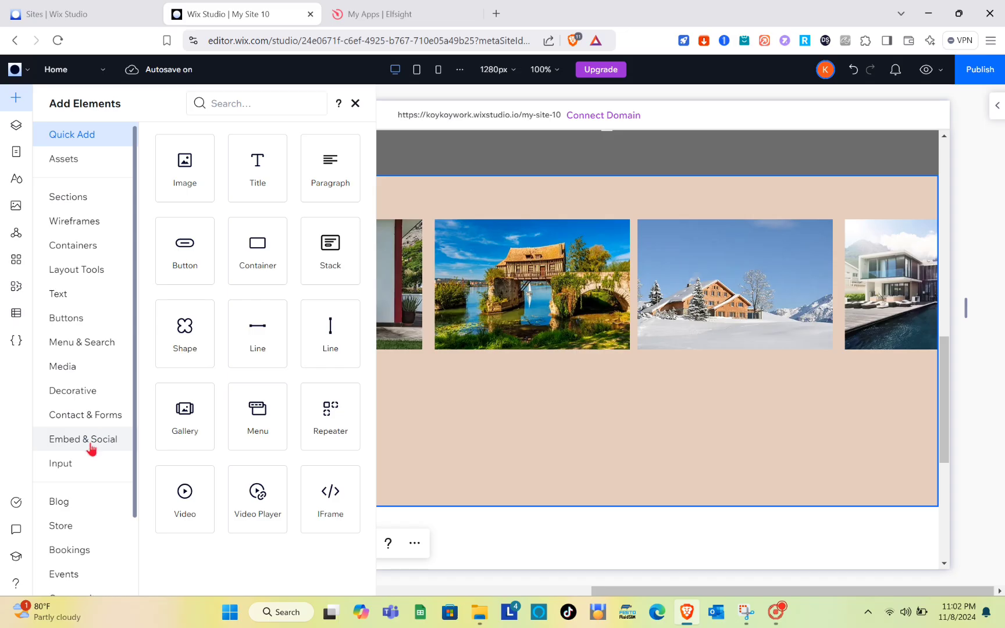
pyautogui.click(92, 448)
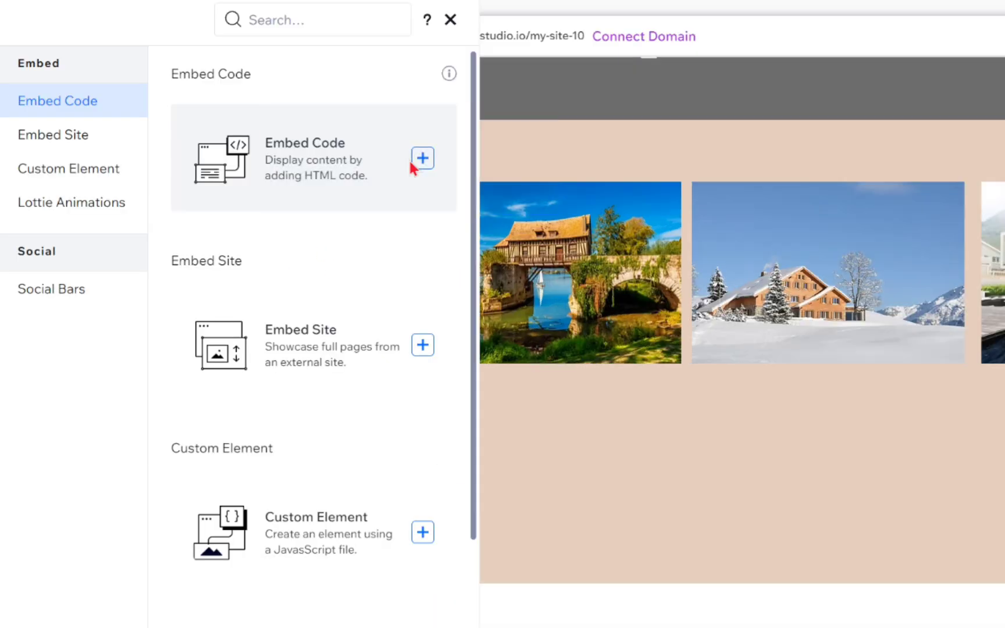
pyautogui.click(442, 204)
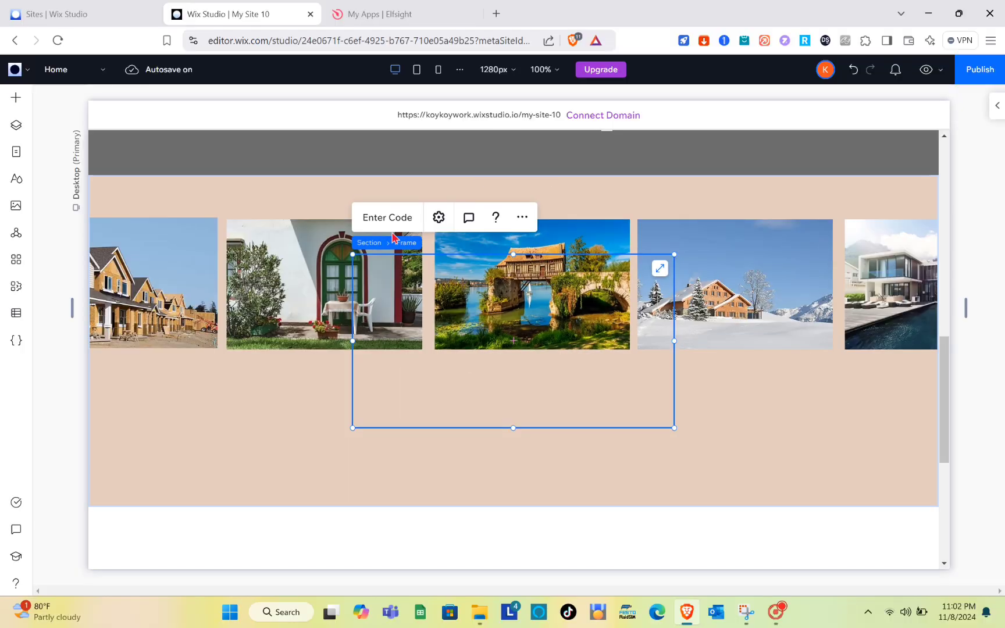
# Step: Replace the embed element's placeholder code with the copied Elfsight widget code and apply it
pyautogui.click(398, 223)
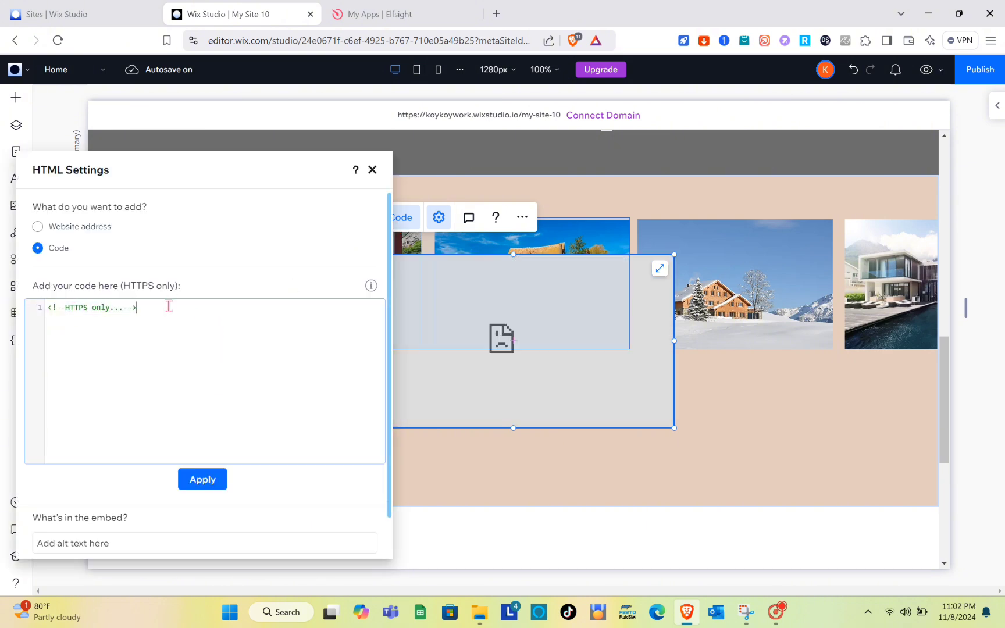
pyautogui.moveTo(84, 309); pyautogui.dragTo(43, 307)
pyautogui.press('BackSpace')
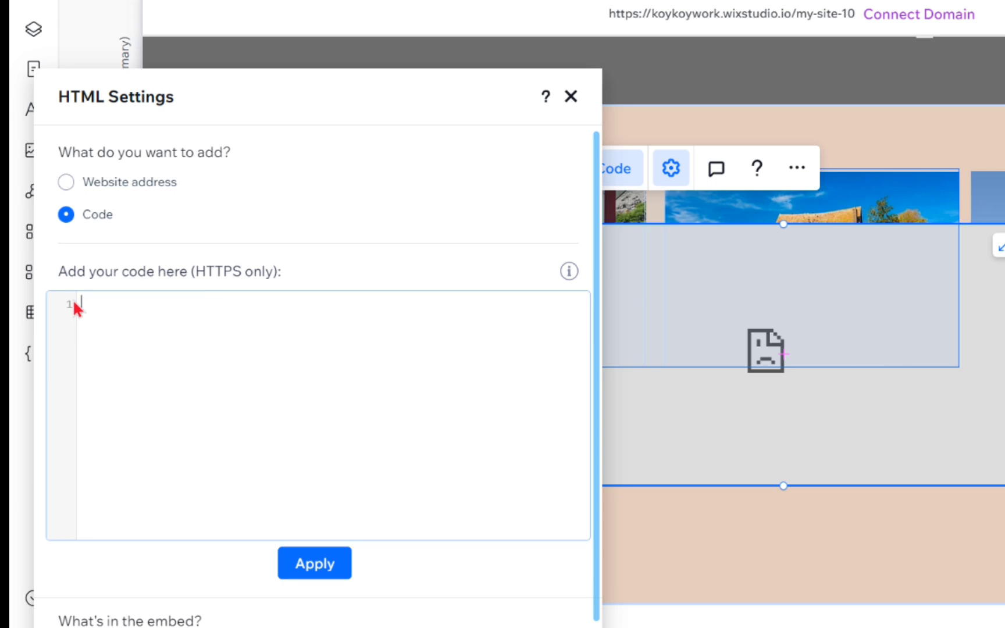
pyautogui.write('<script src="https://static.elfsight.com/platform/platform.js" async></script> <div class="elfsight-app-55c3ab67-a20d-489a-a063-dc4e7a610444" data-elfsight-app-lazy></div>')
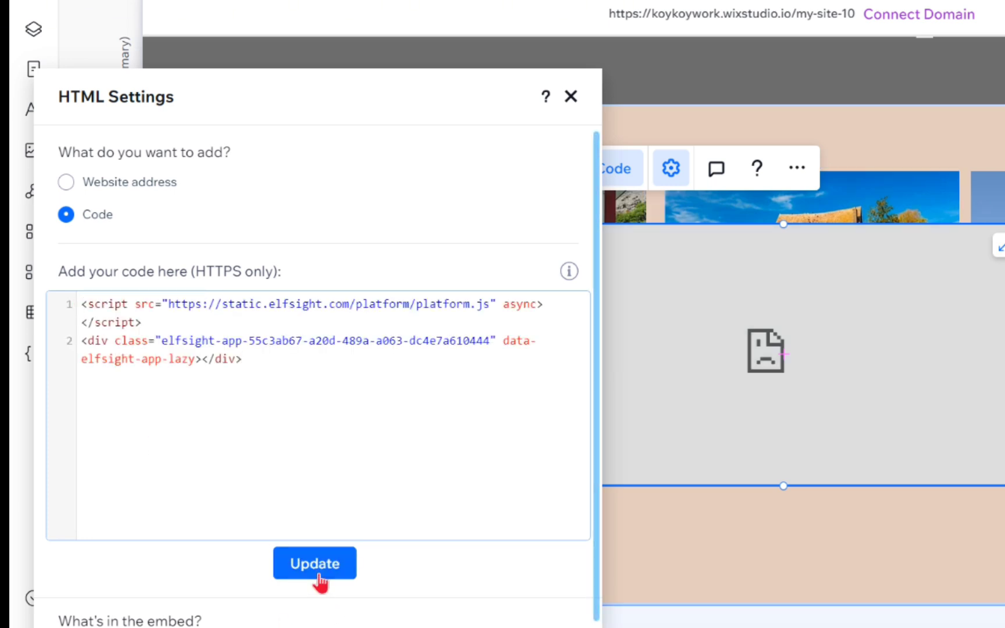
pyautogui.click(319, 576)
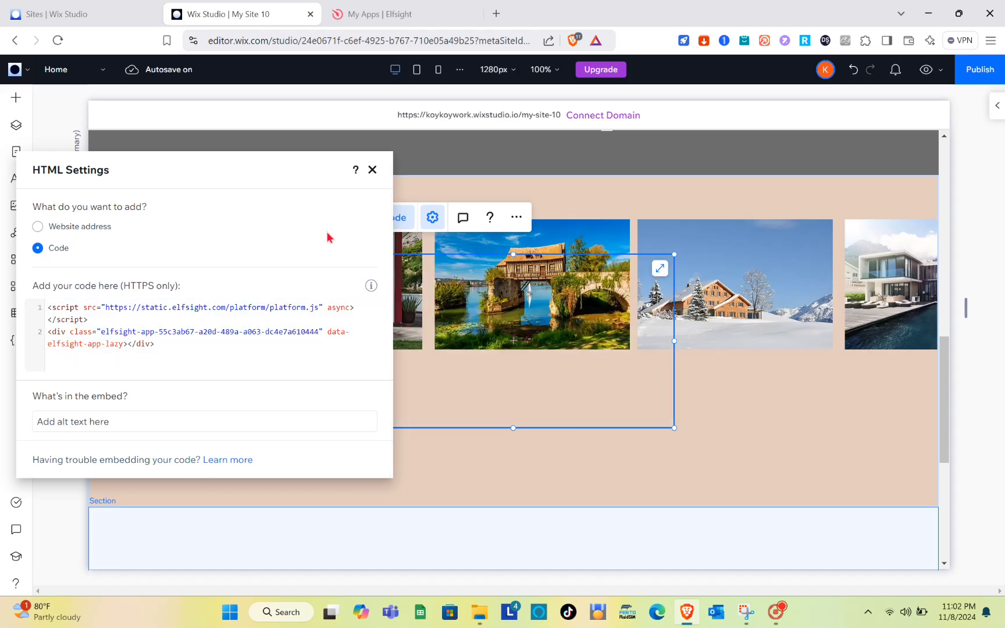
pyautogui.click(373, 171)
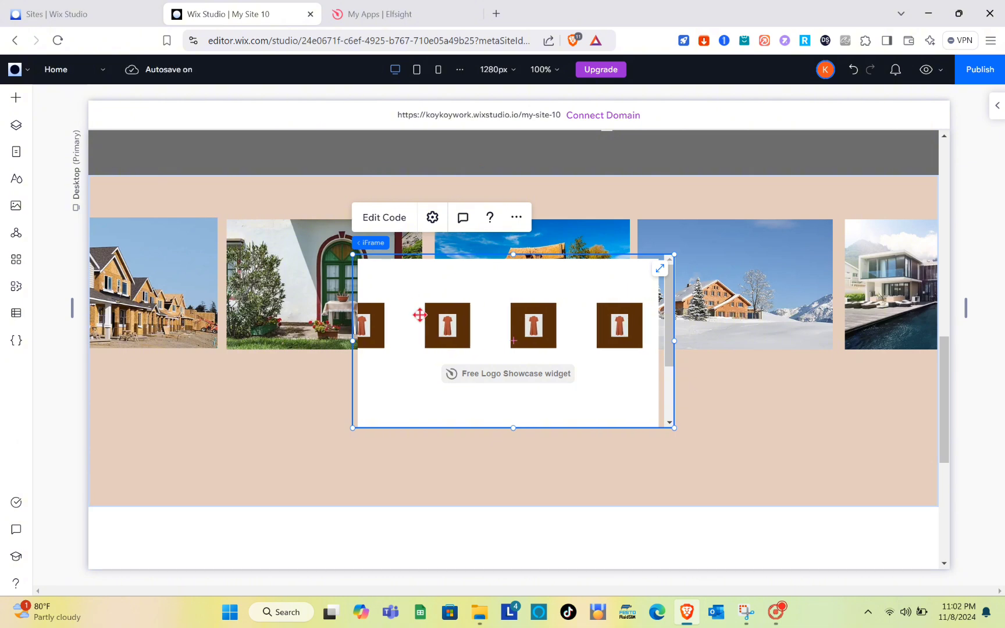
# Step: Place the embedded widget below the house images, shortened and stretched across the section to about 1300 by 163 px
pyautogui.moveTo(415, 332); pyautogui.dragTo(271, 401)
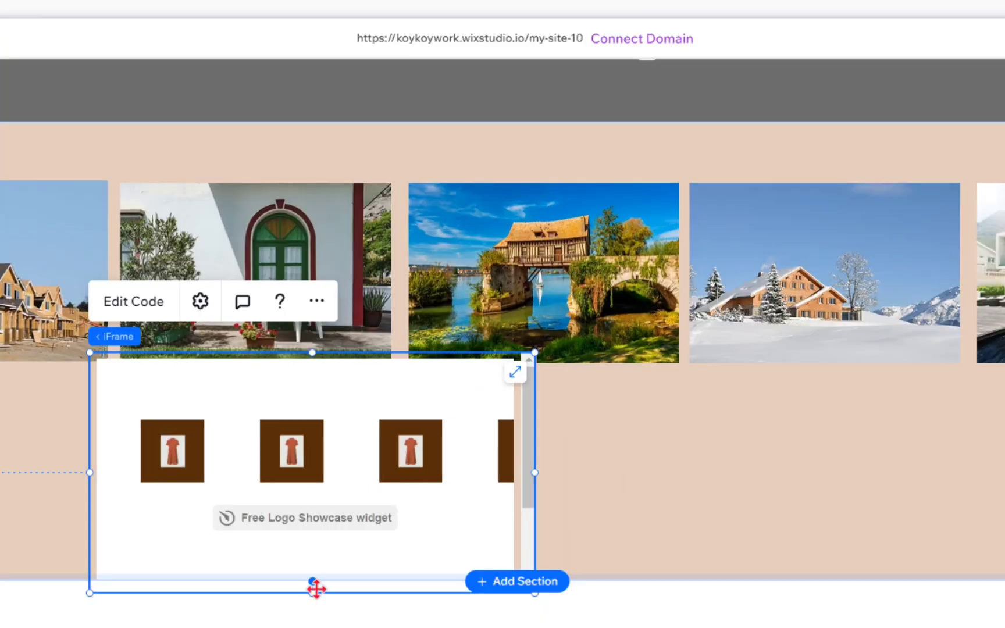
pyautogui.moveTo(312, 587); pyautogui.dragTo(316, 509)
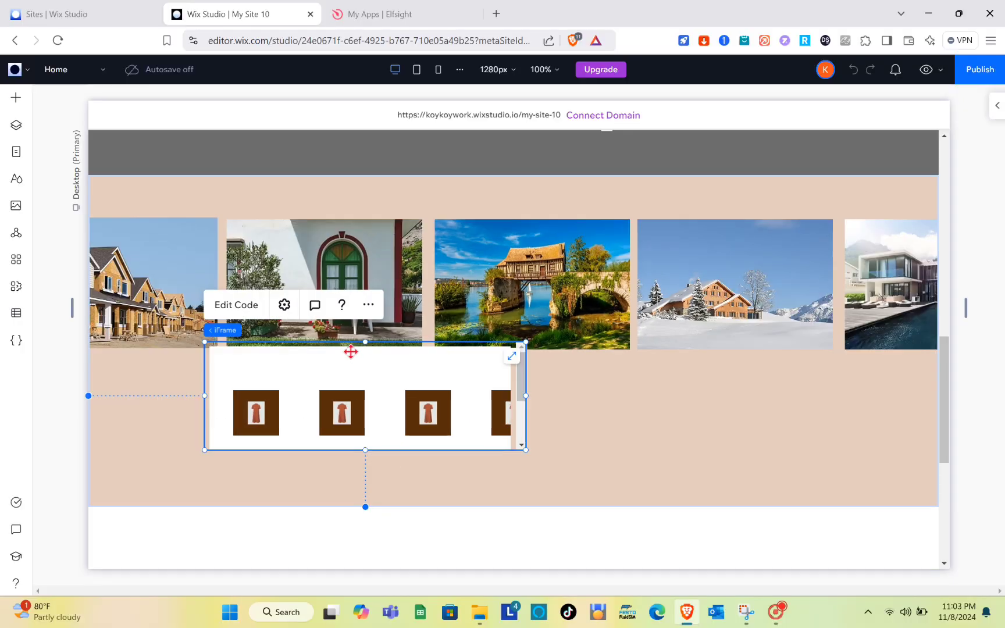
pyautogui.moveTo(365, 341)
pyautogui.mouseDown()
pyautogui.moveTo(370, 366)
pyautogui.moveTo(377, 329)
pyautogui.moveTo(375, 342)
pyautogui.mouseUp()
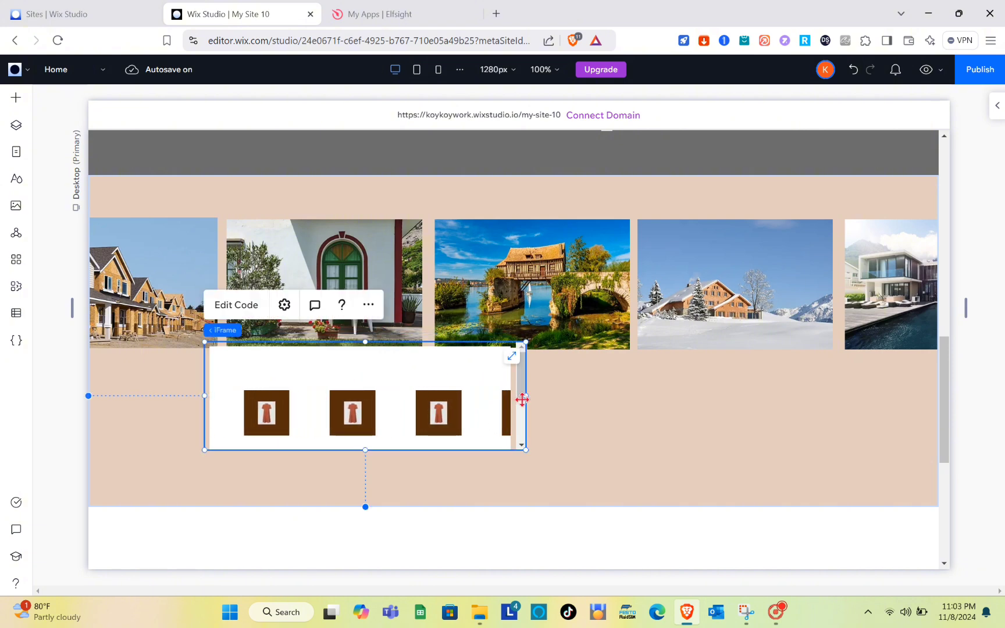
pyautogui.moveTo(525, 399); pyautogui.dragTo(953, 414)
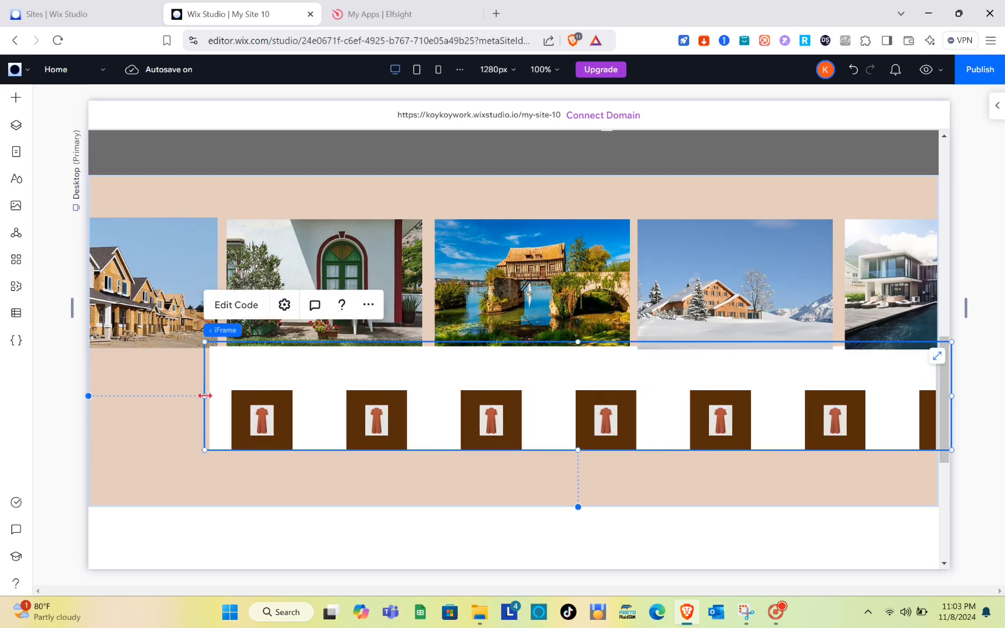
pyautogui.moveTo(205, 396); pyautogui.dragTo(79, 410)
pyautogui.moveTo(291, 391); pyautogui.dragTo(294, 414)
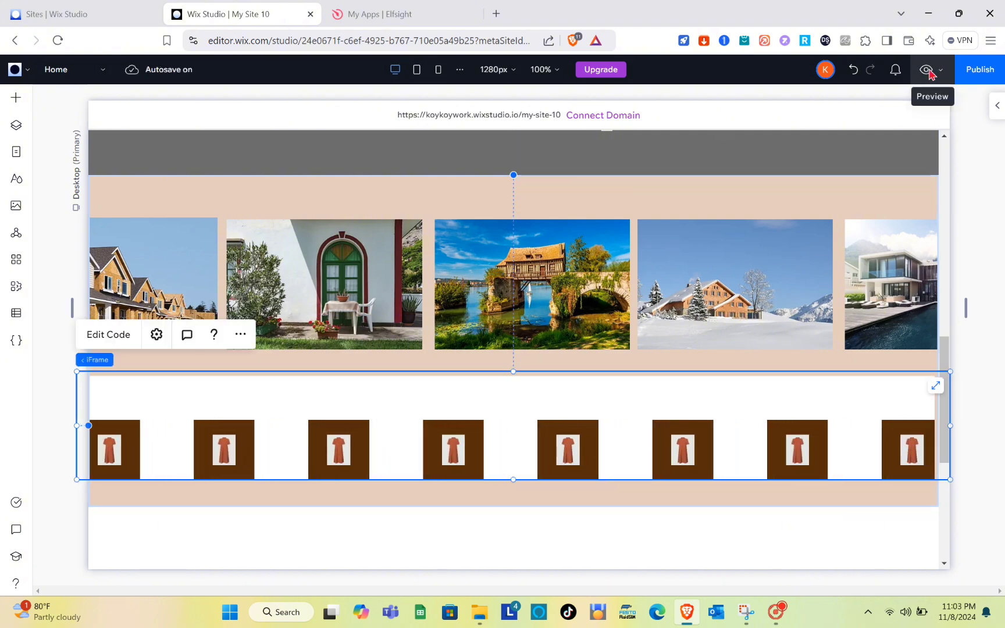
# Step: Preview the page to check the motion of the house image strip and the embedded logo widget
pyautogui.click(927, 70)
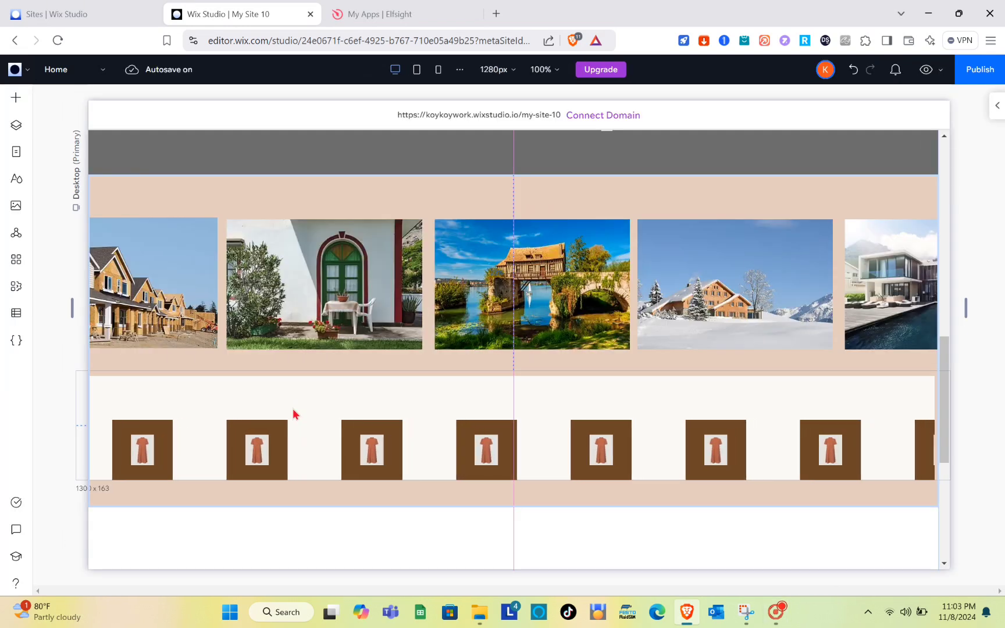
pyautogui.click(926, 69)
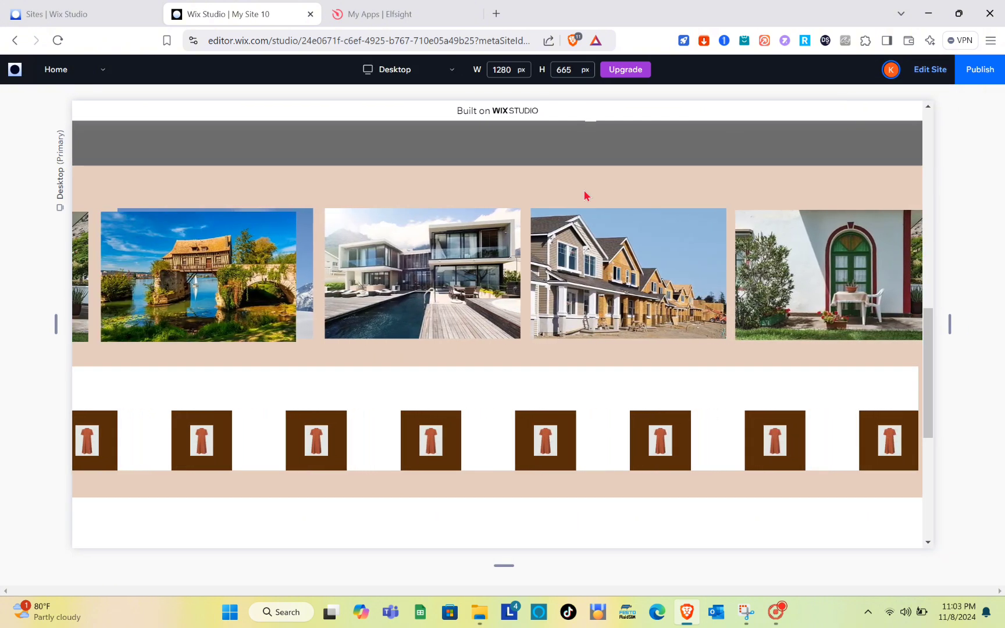